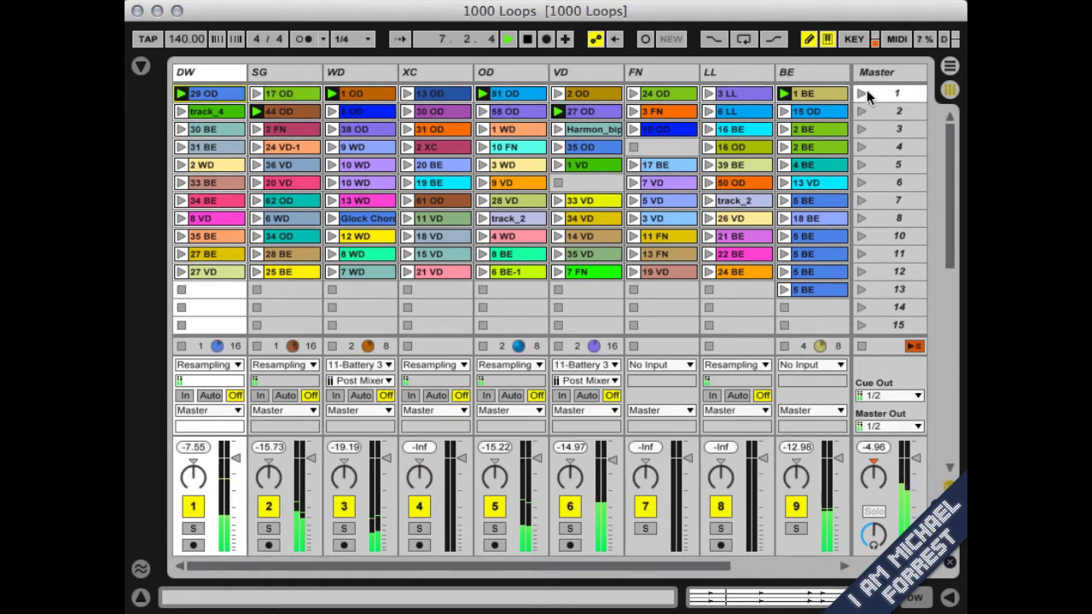
# - Alternate playback between scenes 2 and 1, finishing on scene 1
pyautogui.click(862, 111)
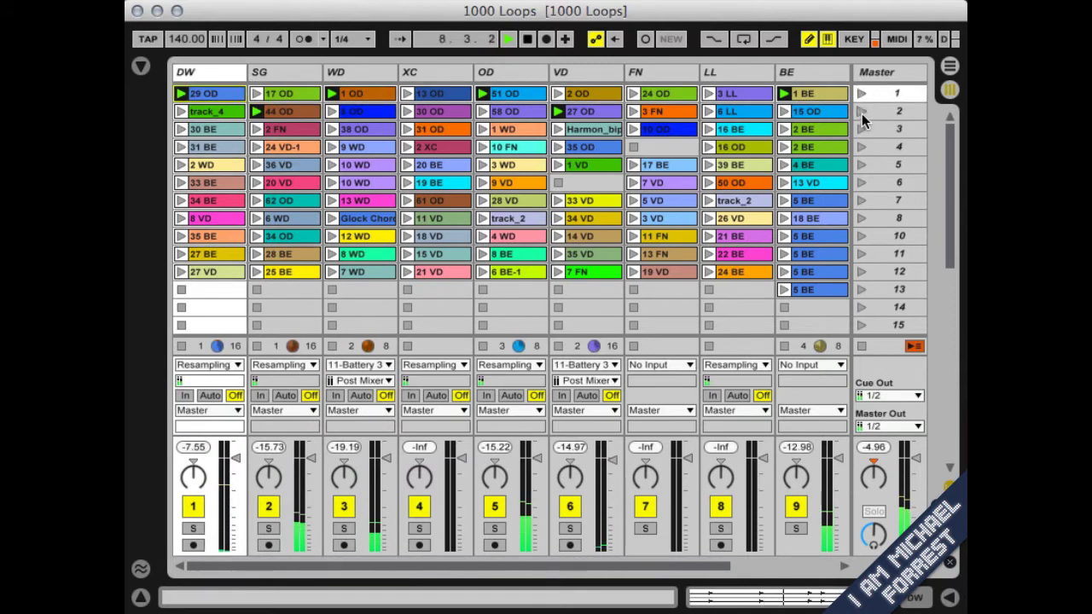
pyautogui.click(862, 94)
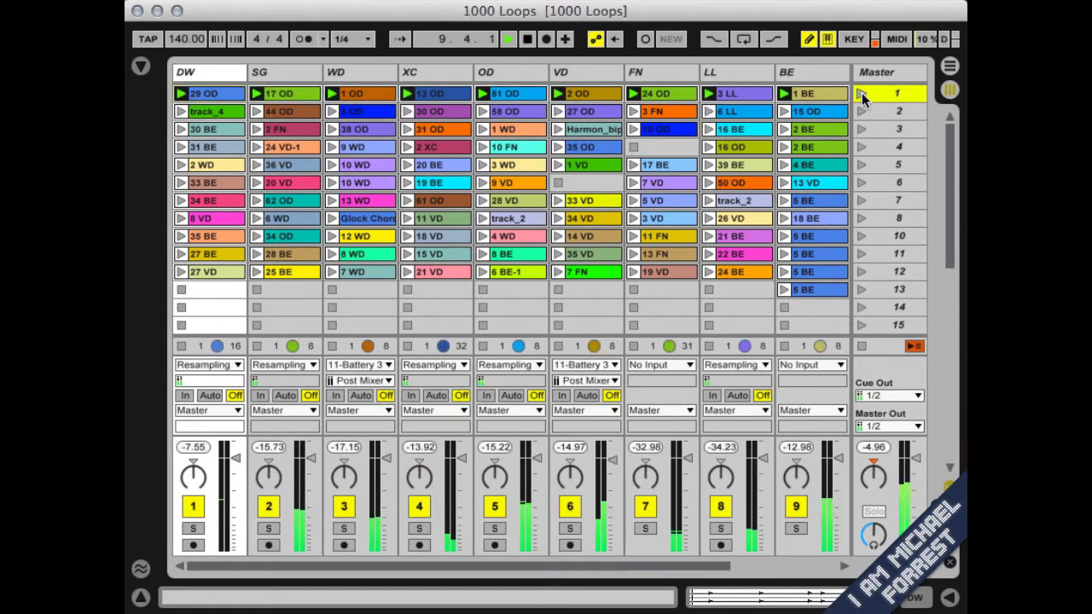
pyautogui.click(862, 112)
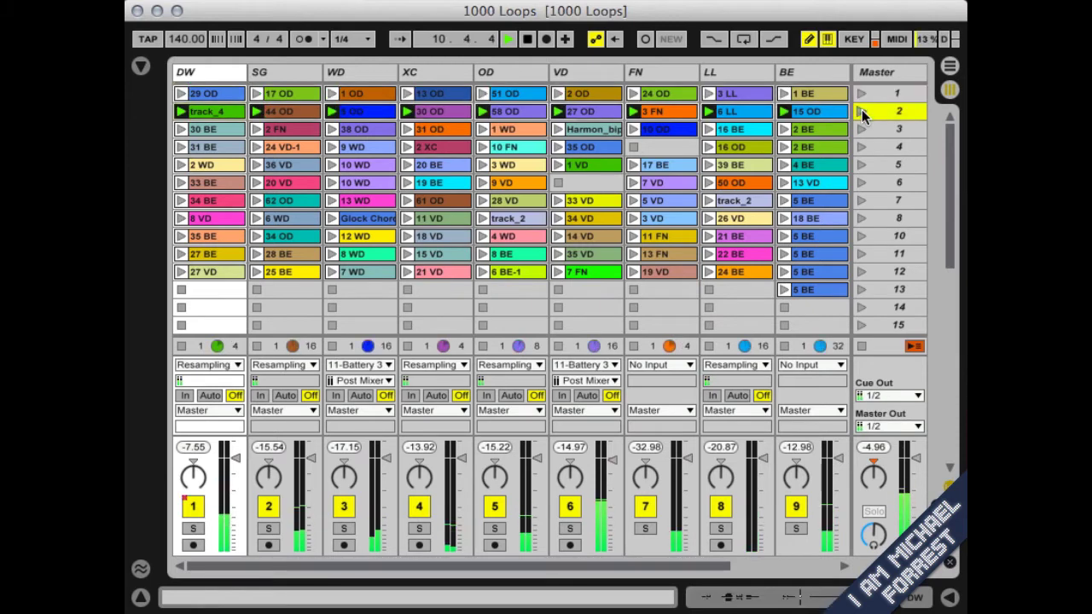
pyautogui.click(861, 94)
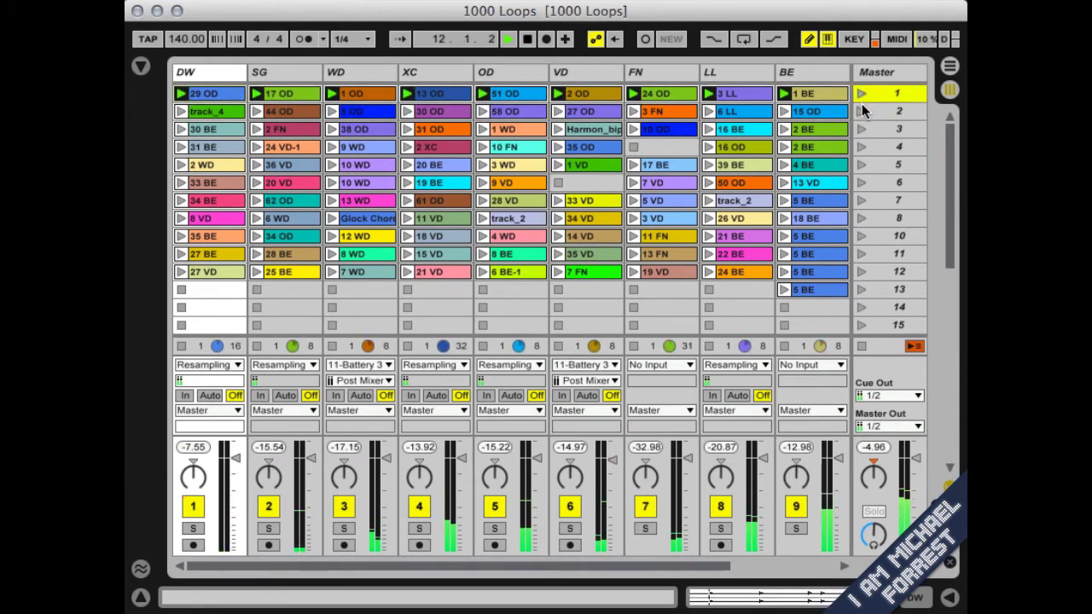
# - Launch scenes 3, 4 and 2 in succession across all tracks
pyautogui.click(862, 130)
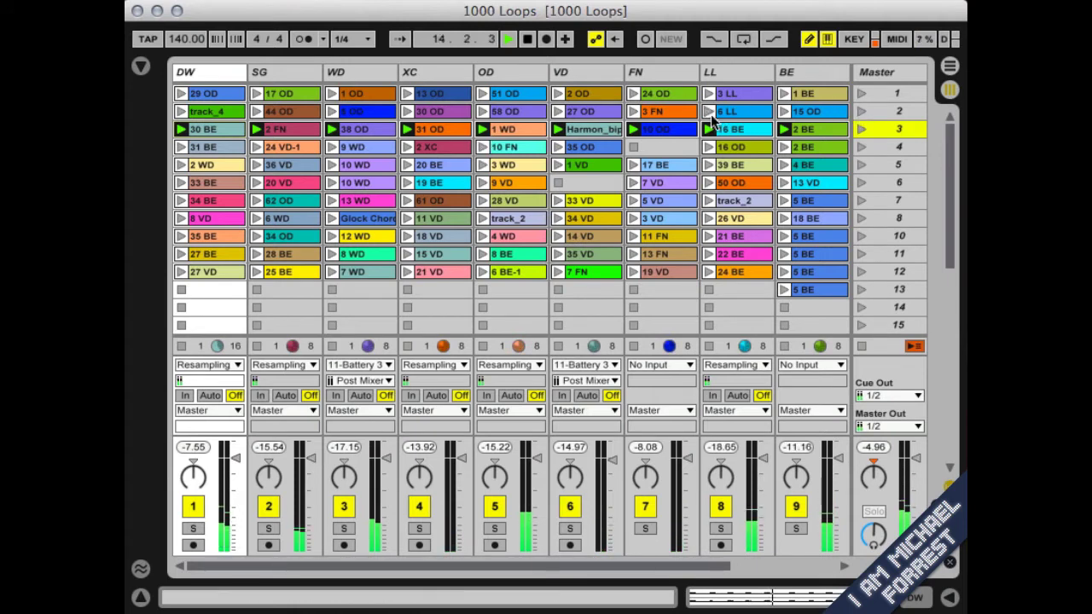
pyautogui.click(862, 147)
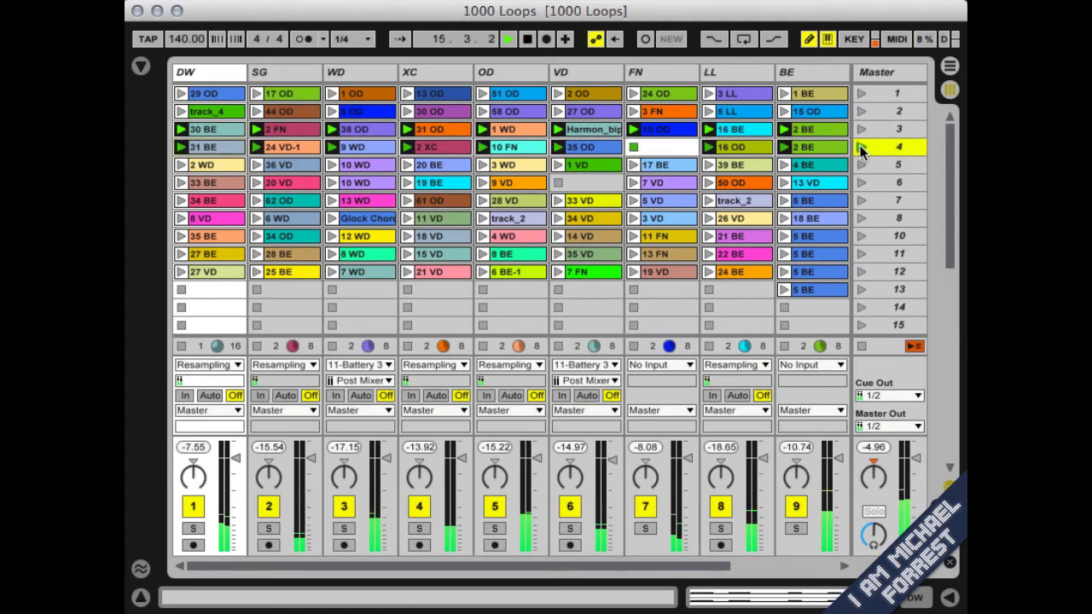
pyautogui.click(863, 112)
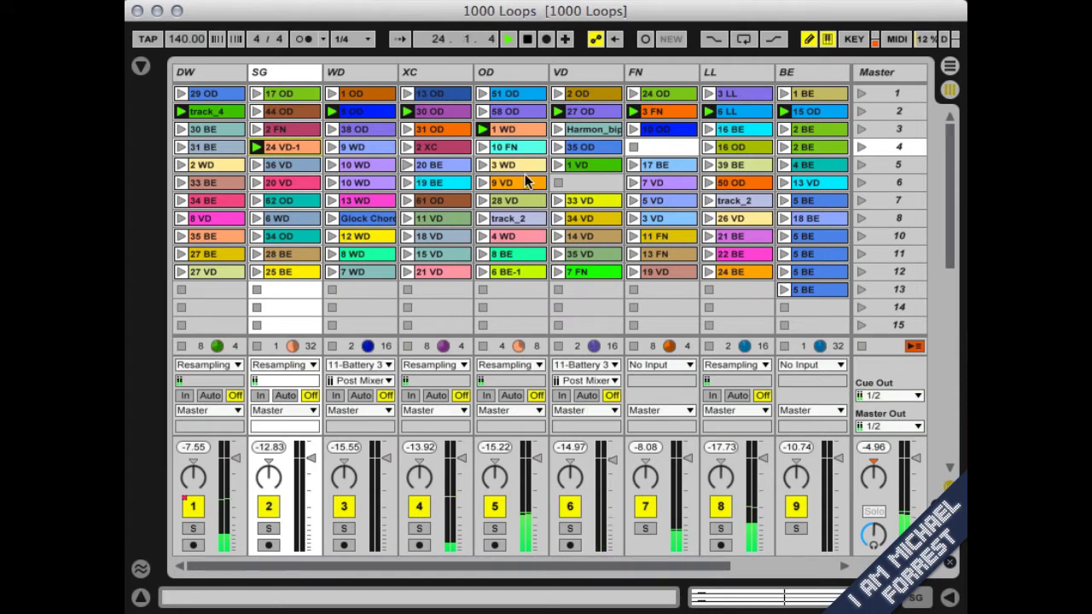
# - Launch the individual clips 16 OD on track LL, 35 OD on track VD and 3 WD on track OD
pyautogui.click(708, 146)
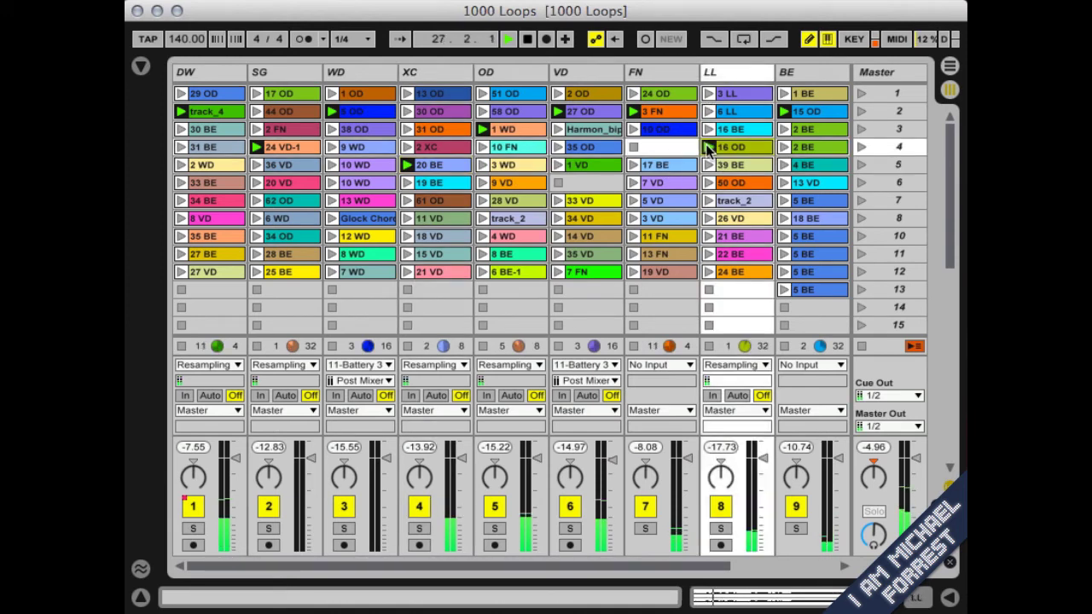
pyautogui.click(557, 147)
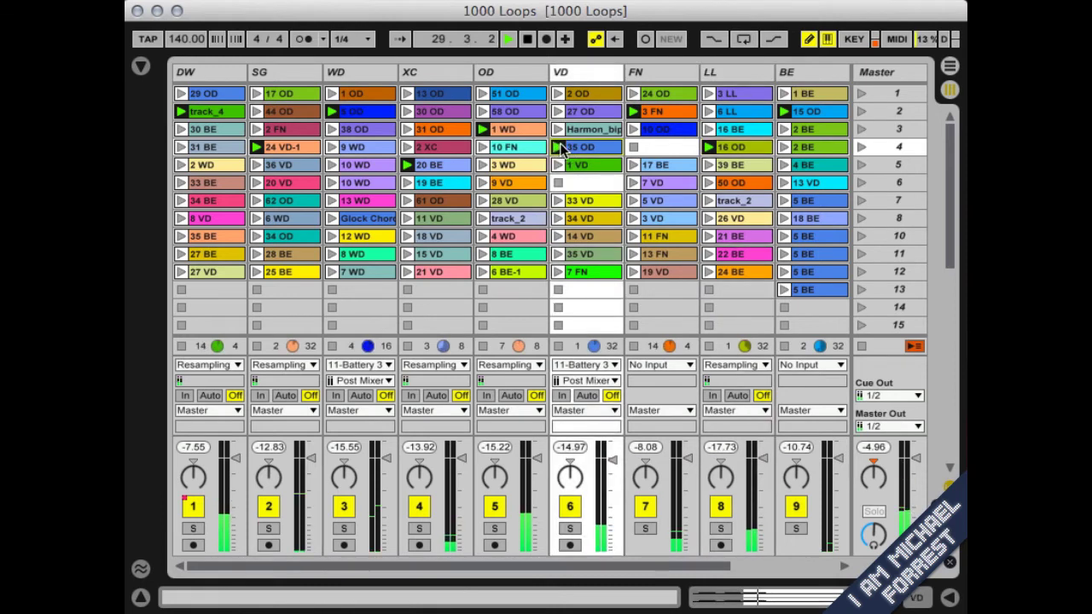
pyautogui.click(481, 165)
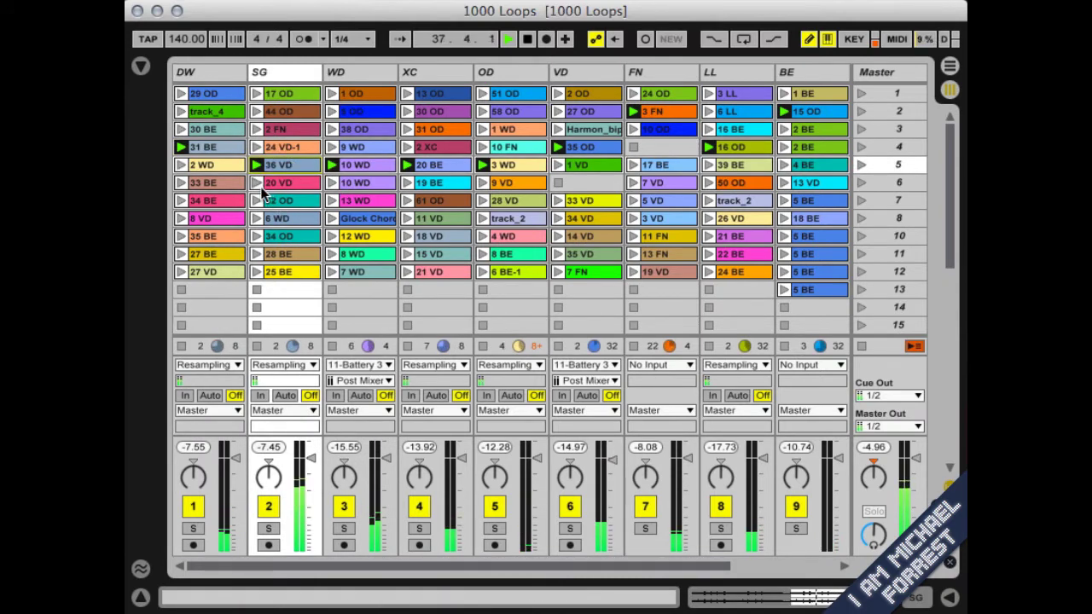
# - Launch scene 5 and solo the OD, XC and WD tracks one at a time
pyautogui.click(862, 165)
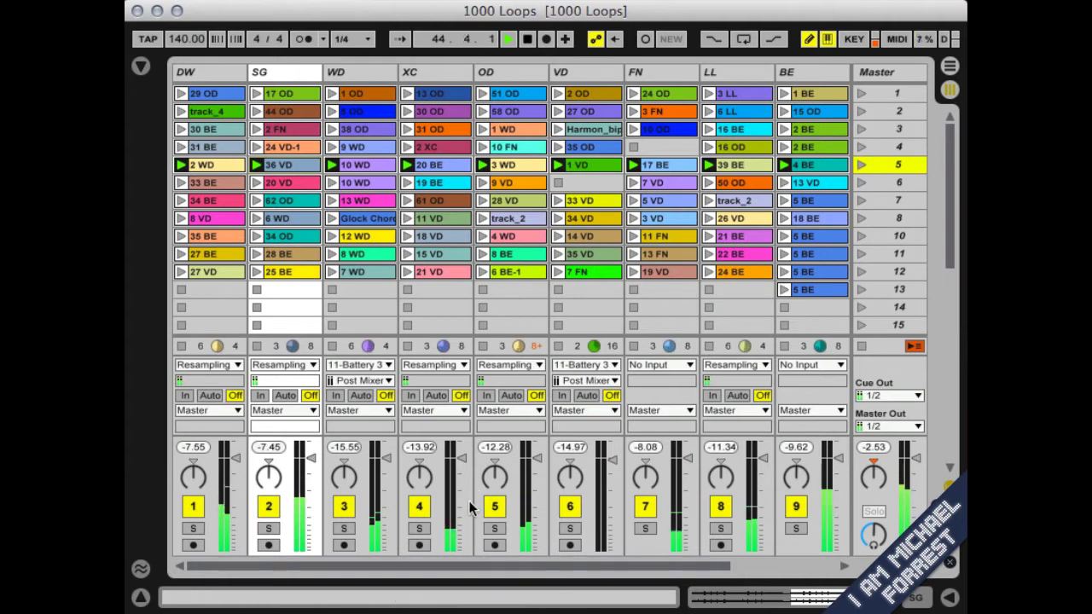
pyautogui.click(495, 528)
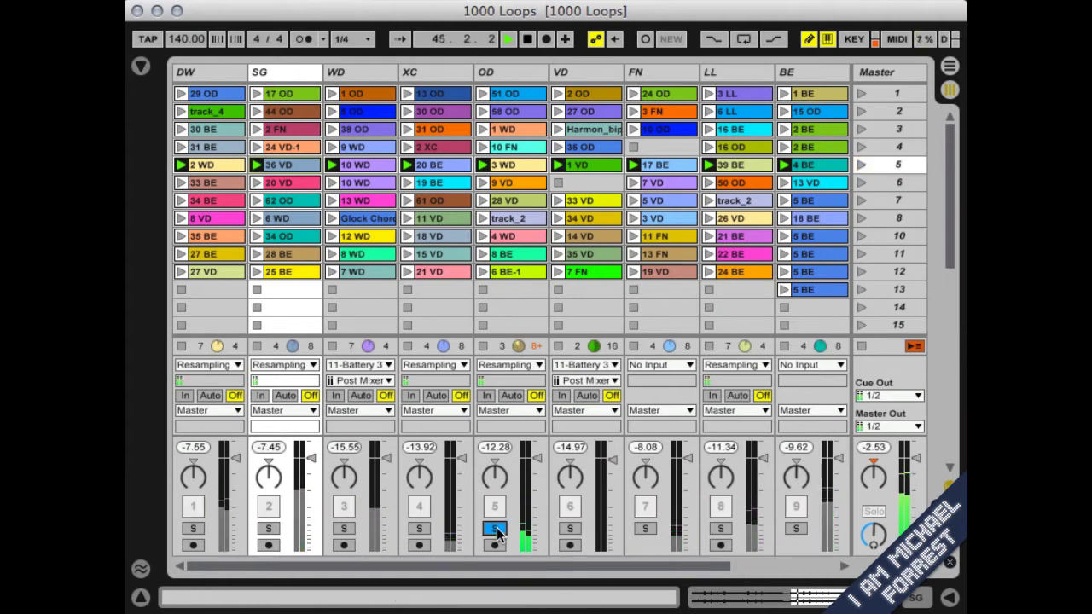
pyautogui.click(419, 529)
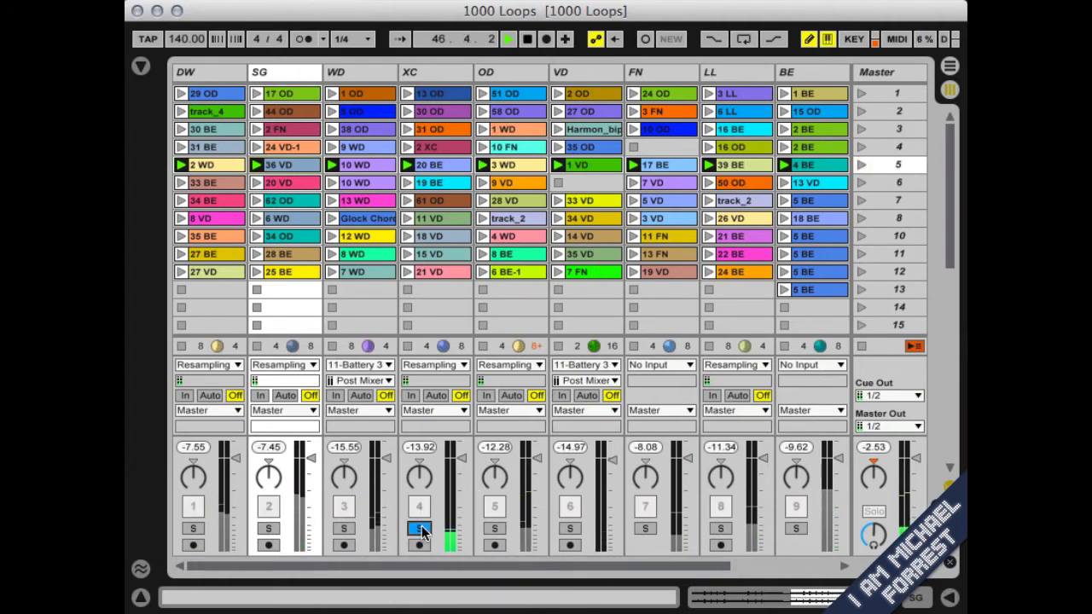
pyautogui.click(344, 528)
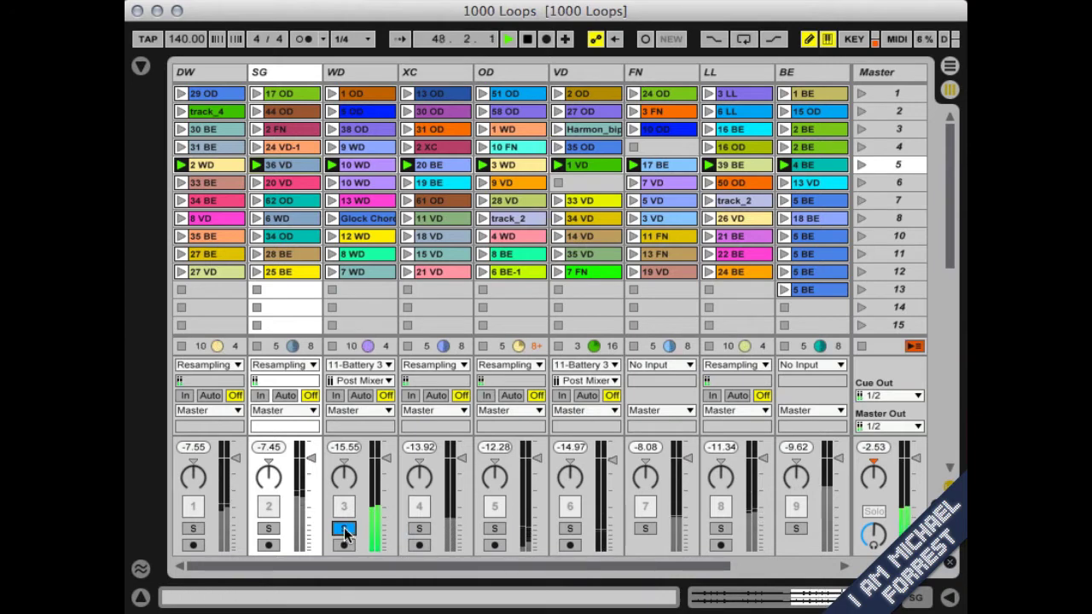
# - Audition WD soloed together with XC, SG and DW, releasing SG before adding DW, and clear all solos
pyautogui.click(419, 529)
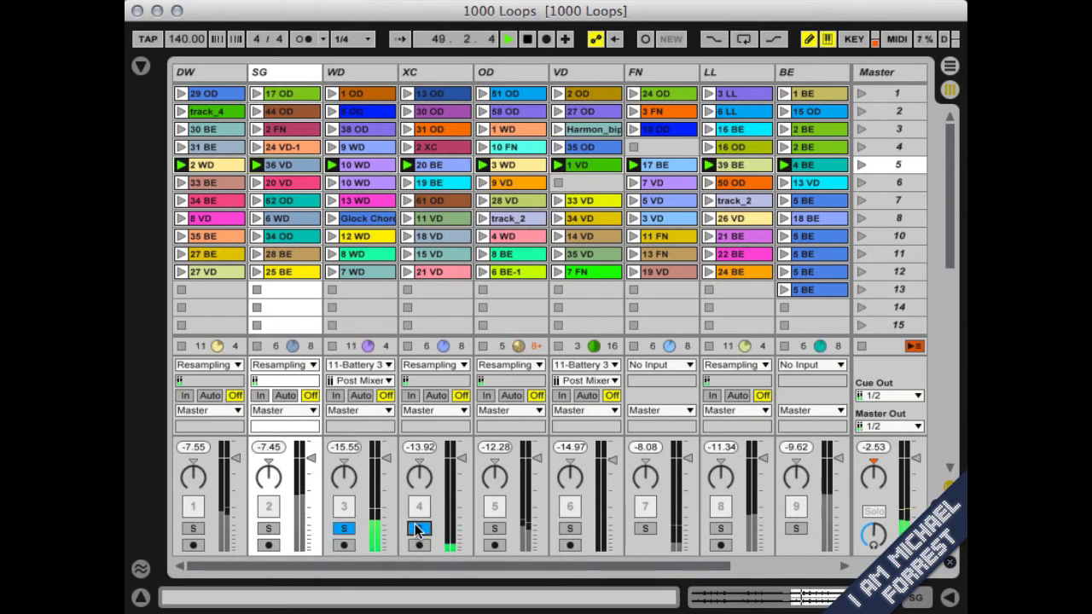
pyautogui.click(270, 529)
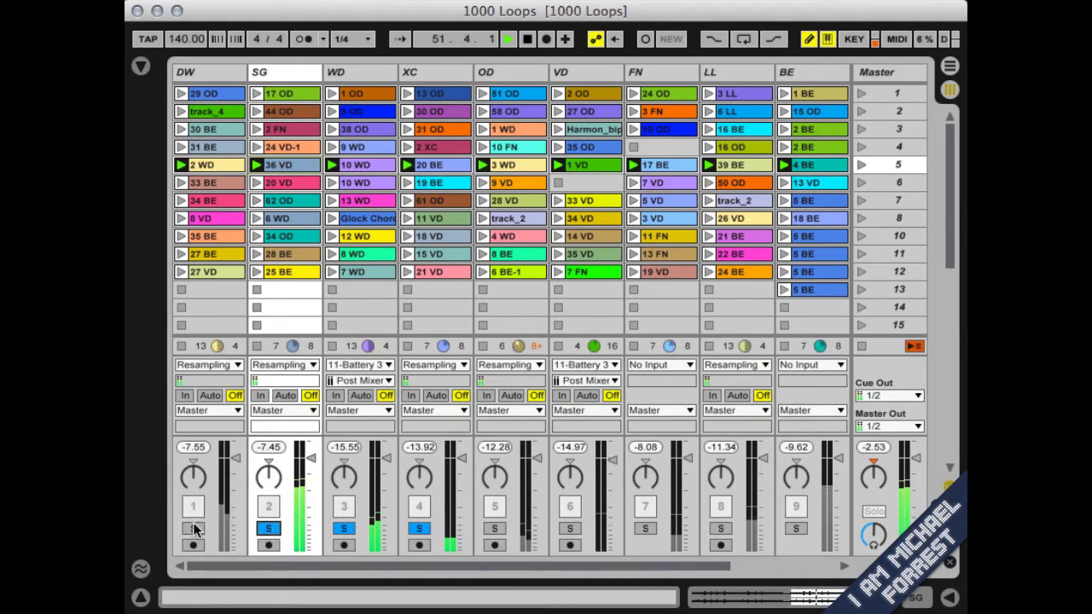
pyautogui.click(269, 529)
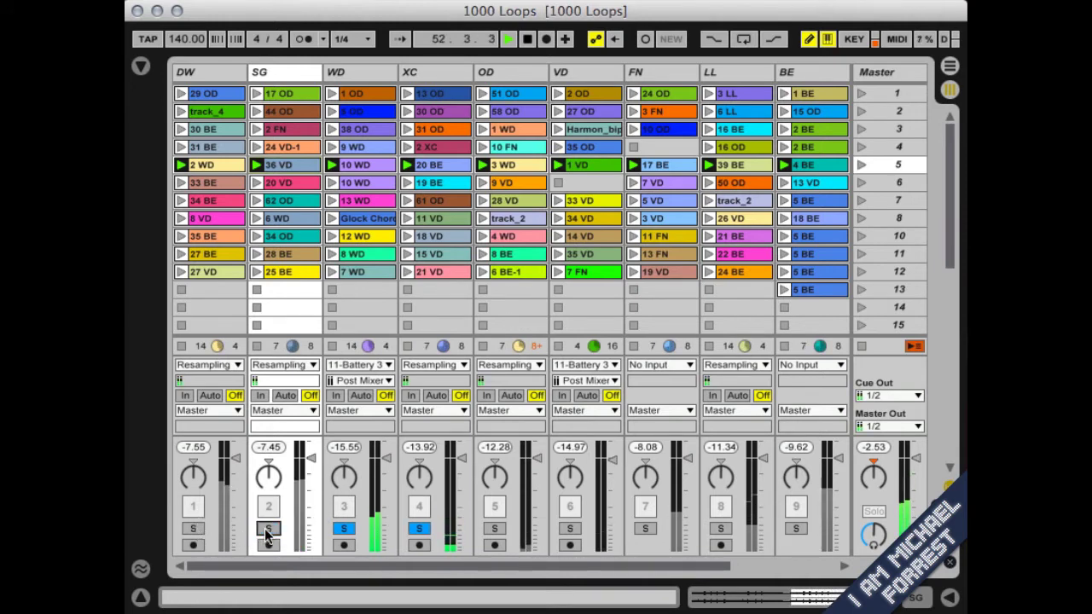
pyautogui.click(194, 529)
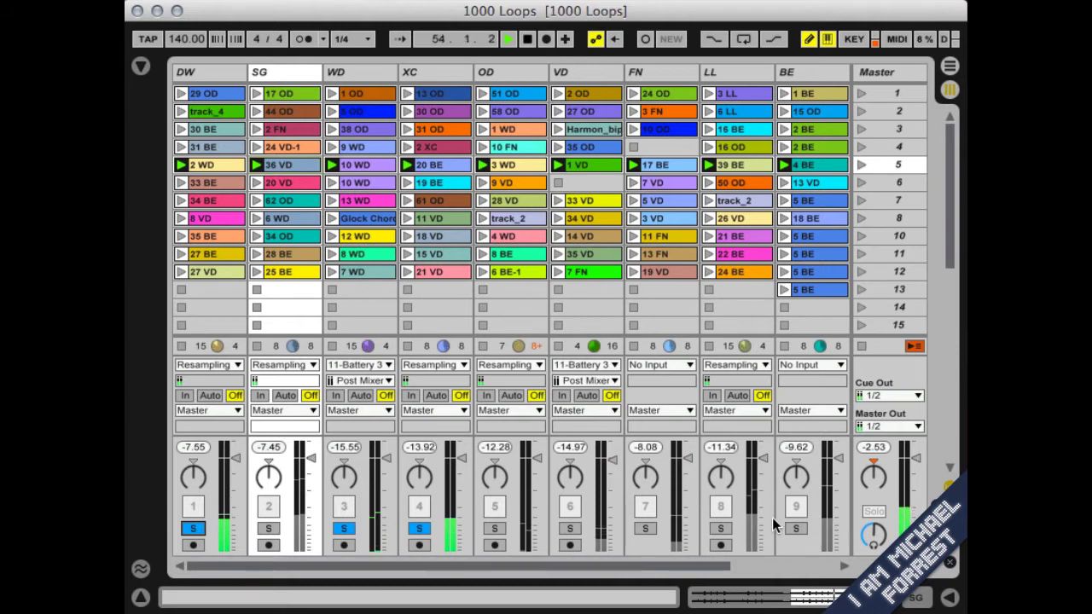
pyautogui.click(721, 530)
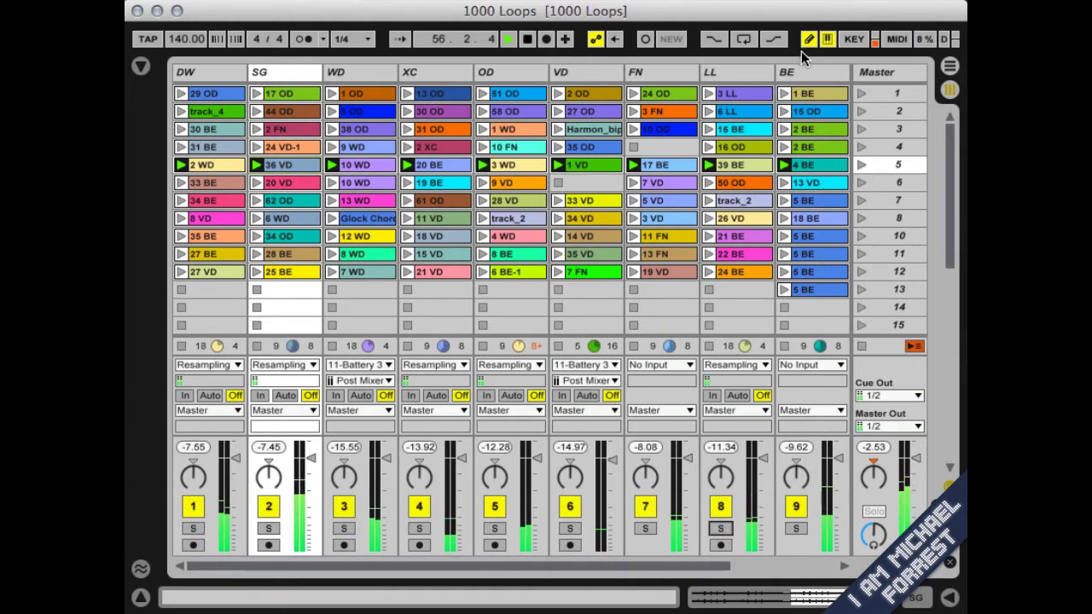
# - Launch clip 13 VD on track BE, followed by the whole of scenes 6 and 7
pyautogui.click(786, 183)
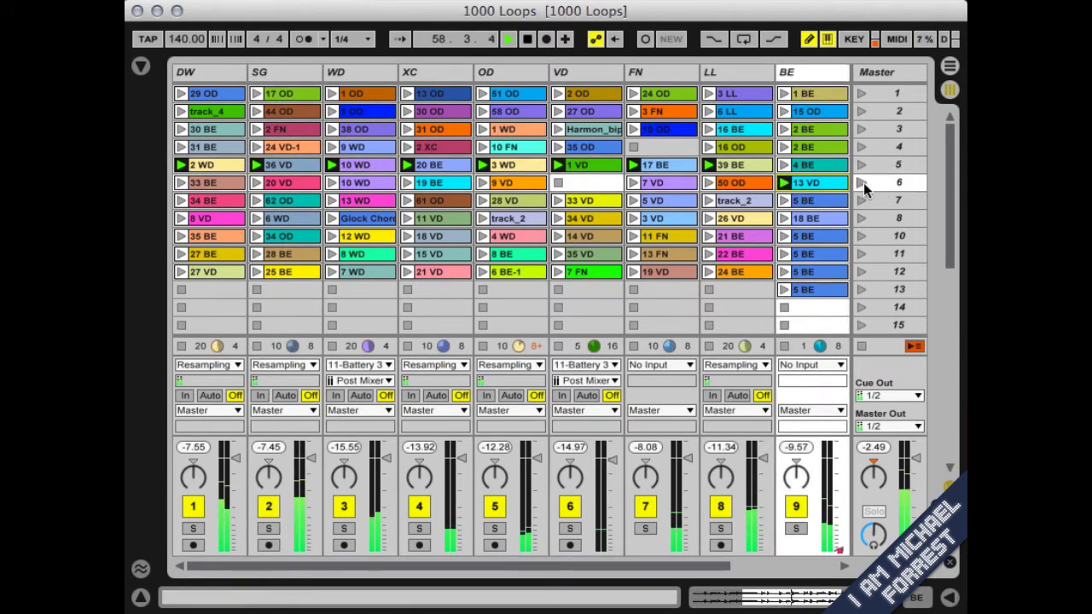
pyautogui.click(861, 182)
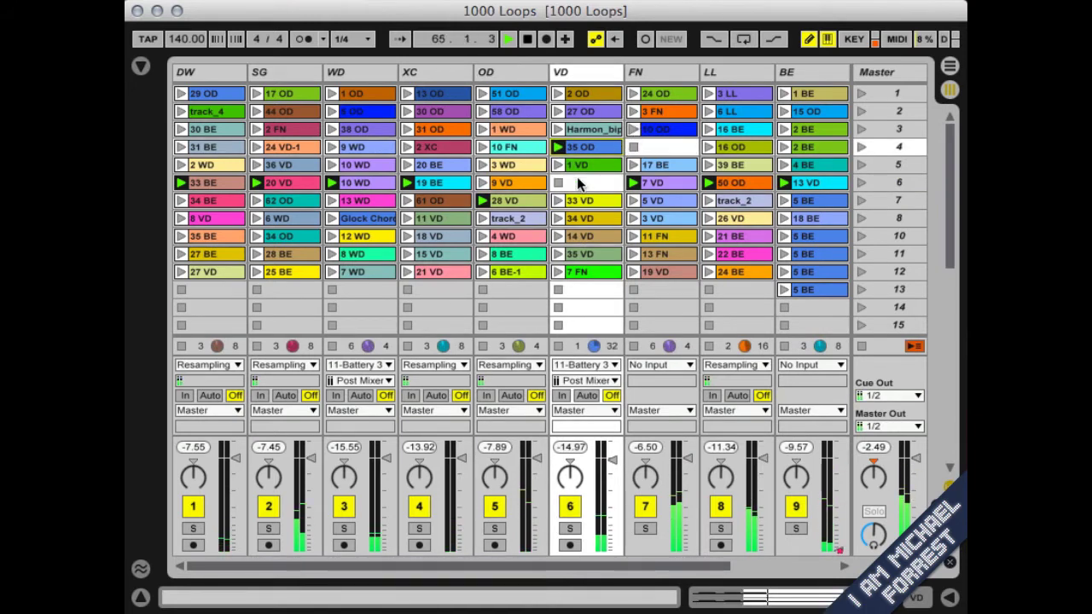
pyautogui.click(862, 201)
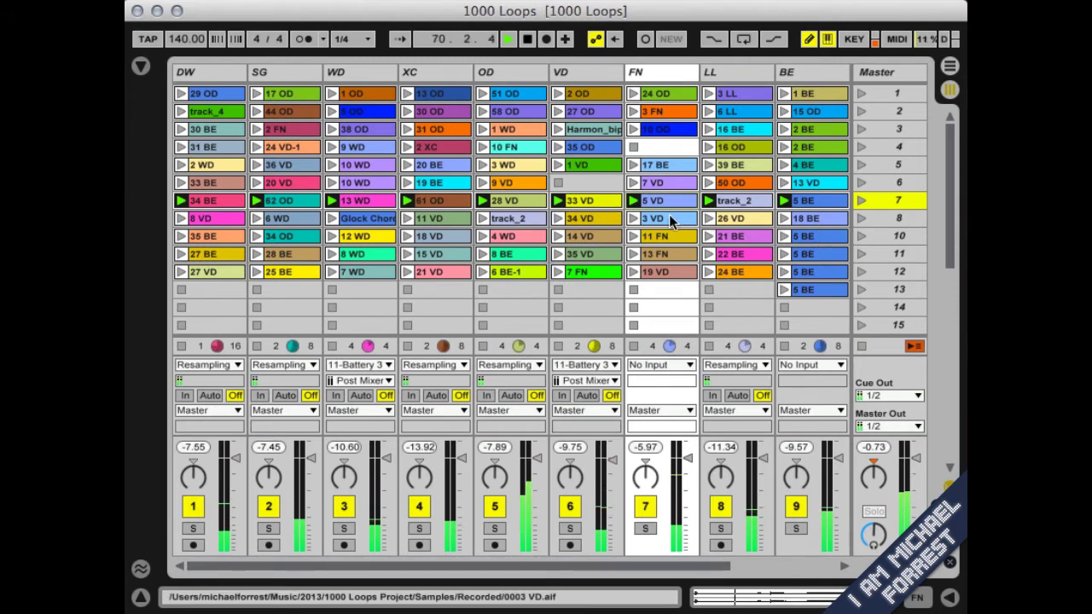
# - Solo the FN and LL tracks one at a time and turn the solo off again
pyautogui.click(646, 529)
pyautogui.click(720, 528)
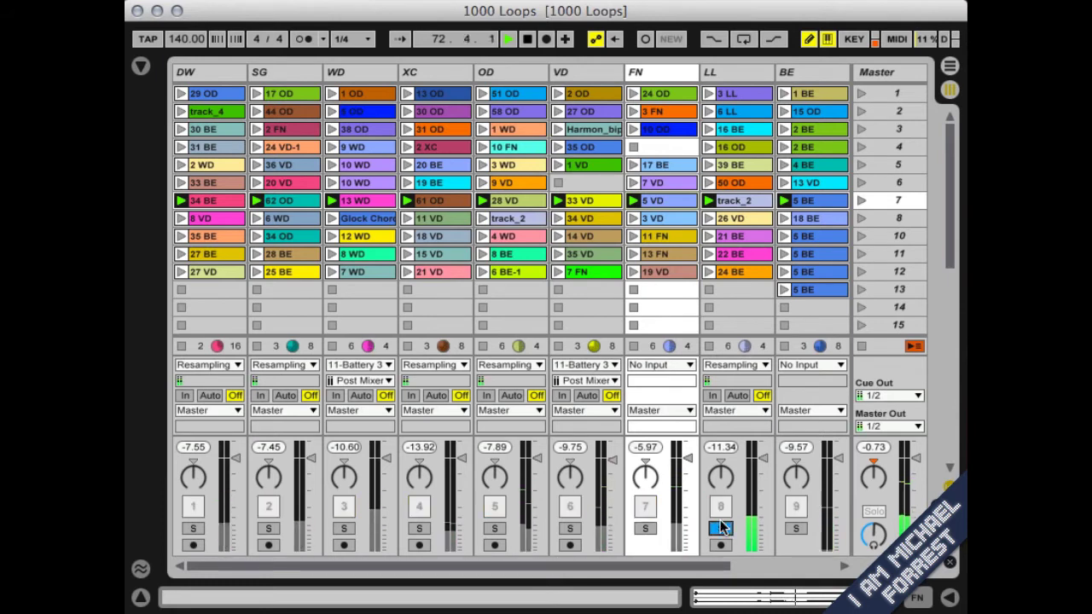
pyautogui.click(720, 528)
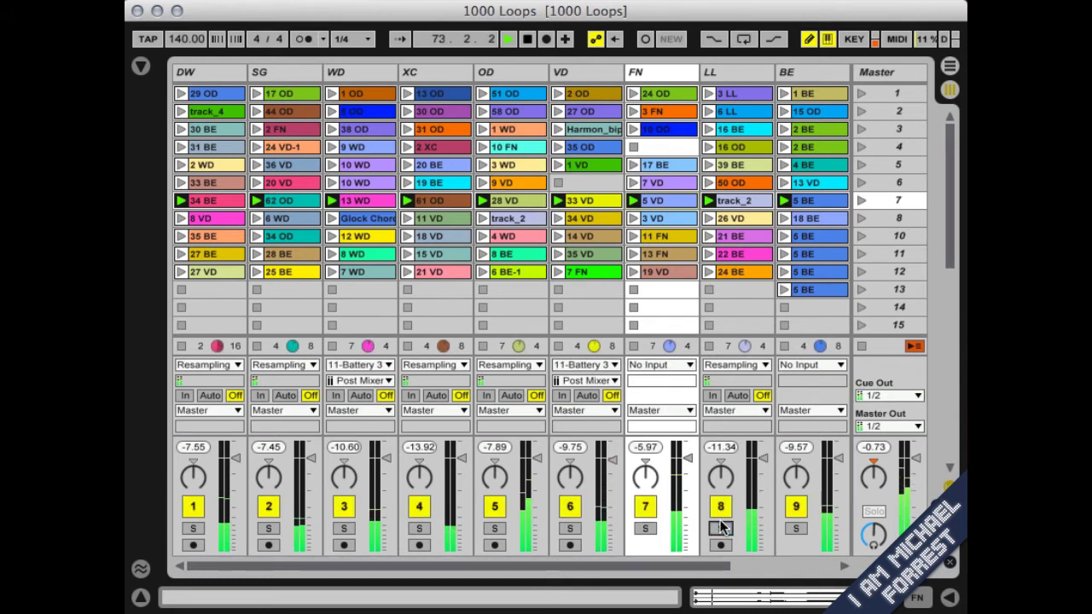
# - Solo the OD, XC, WD, SG, DW and LL tracks together, adding them one by one
pyautogui.click(493, 529)
pyautogui.keyDown('super'); pyautogui.click(419, 529); pyautogui.keyUp('super')
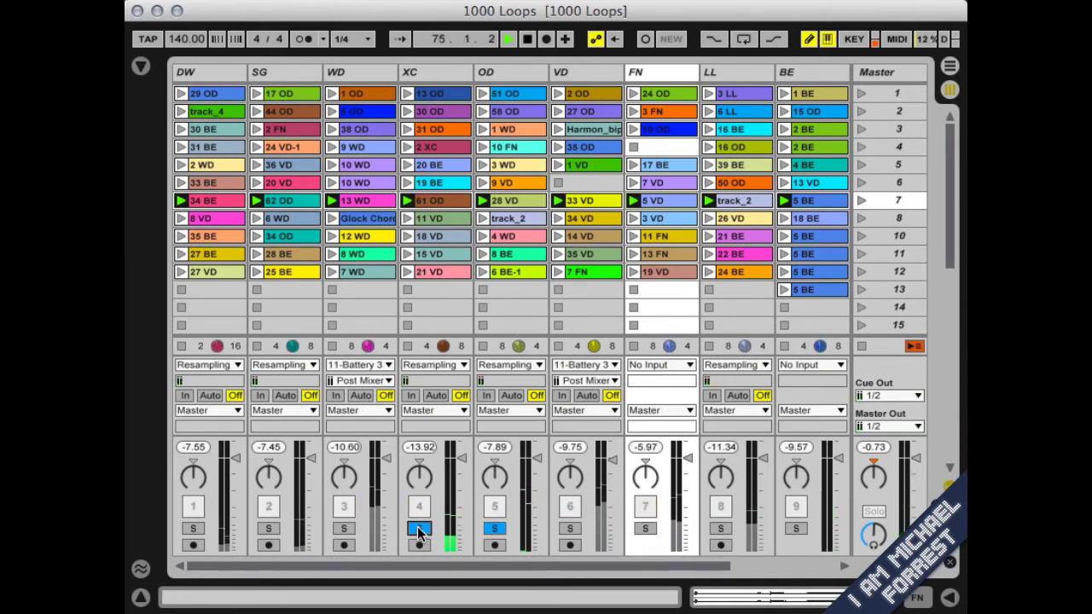
pyautogui.keyDown('super'); pyautogui.click(344, 529); pyautogui.keyUp('super')
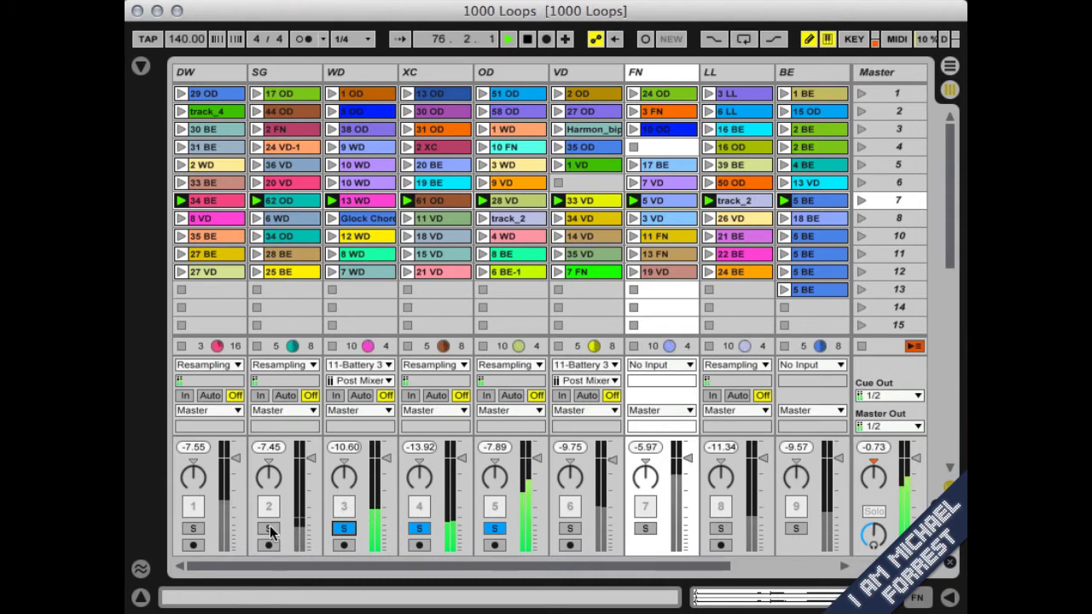
pyautogui.keyDown('super'); pyautogui.click(270, 529); pyautogui.keyUp('super')
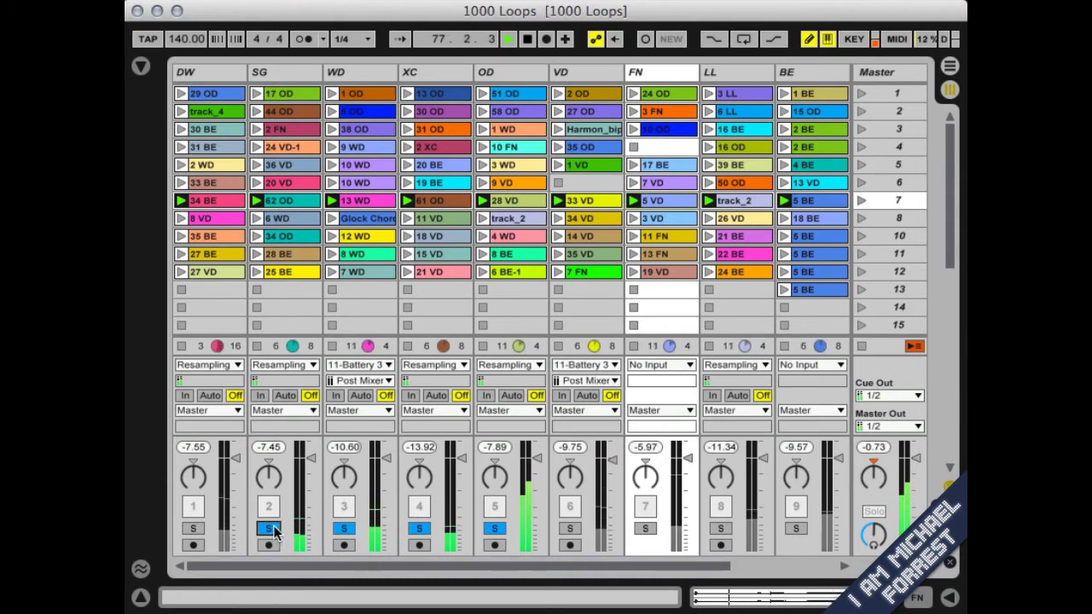
pyautogui.keyDown('super'); pyautogui.click(194, 529); pyautogui.keyUp('super')
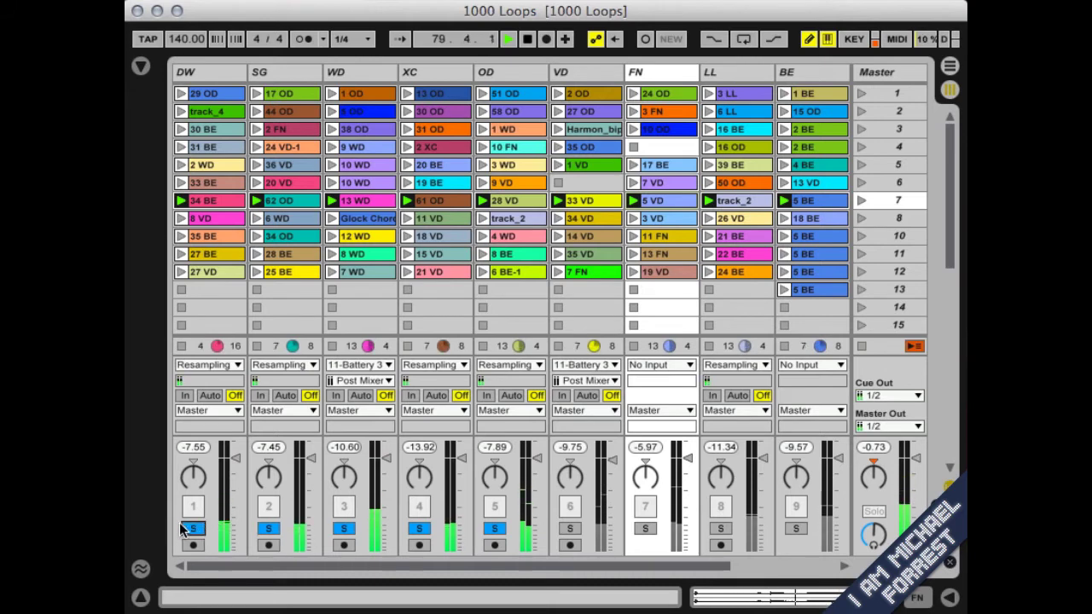
pyautogui.keyDown('super'); pyautogui.click(721, 528); pyautogui.keyUp('super')
# - Switch playback between scenes 8 and 7, finishing on scene 8, and clear all track solos
pyautogui.click(862, 220)
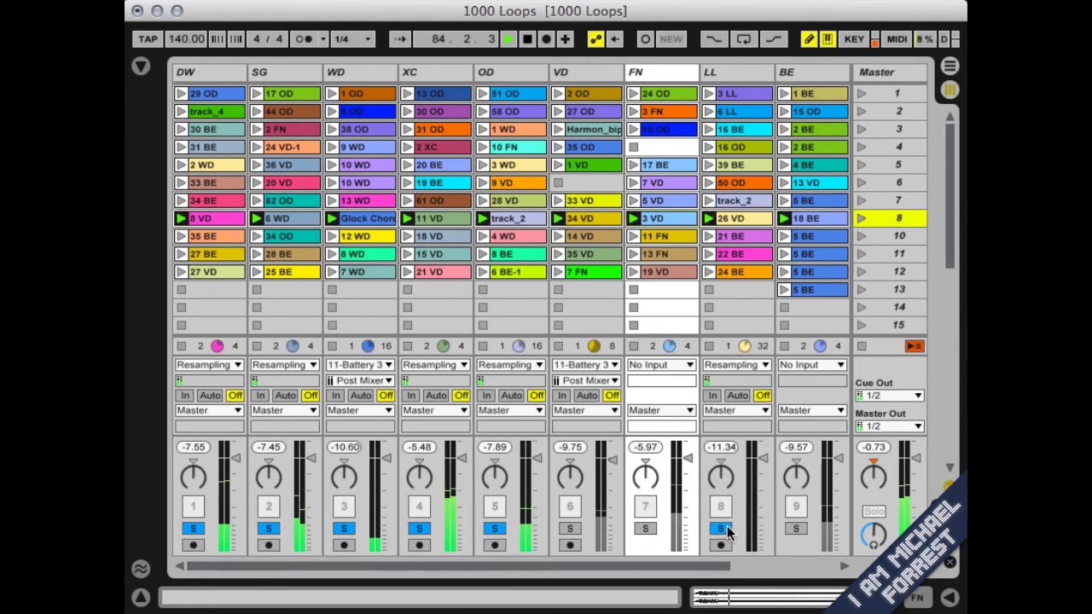
pyautogui.click(862, 202)
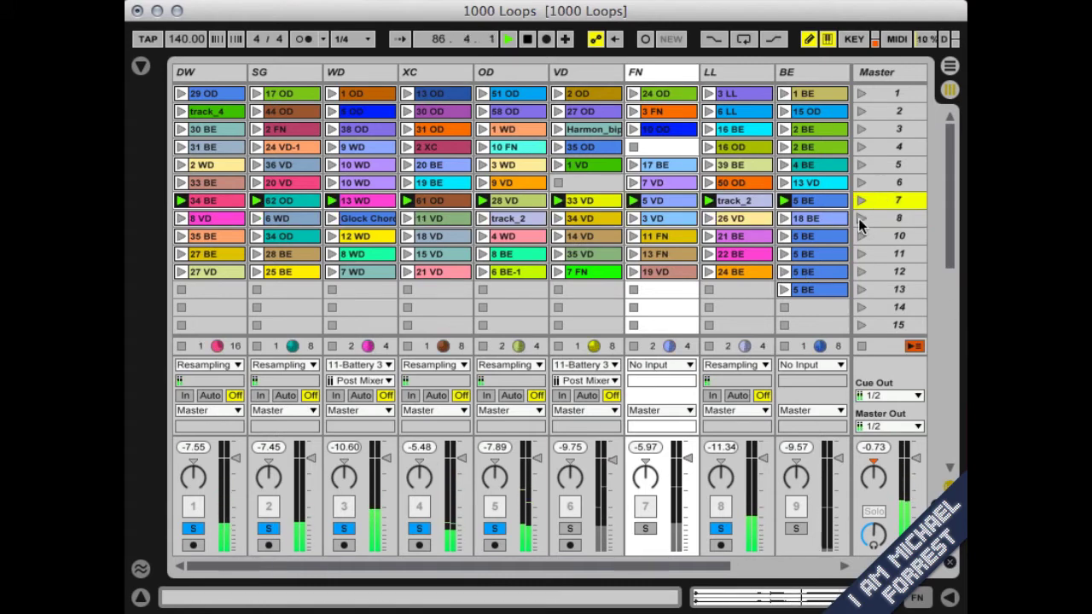
pyautogui.click(862, 219)
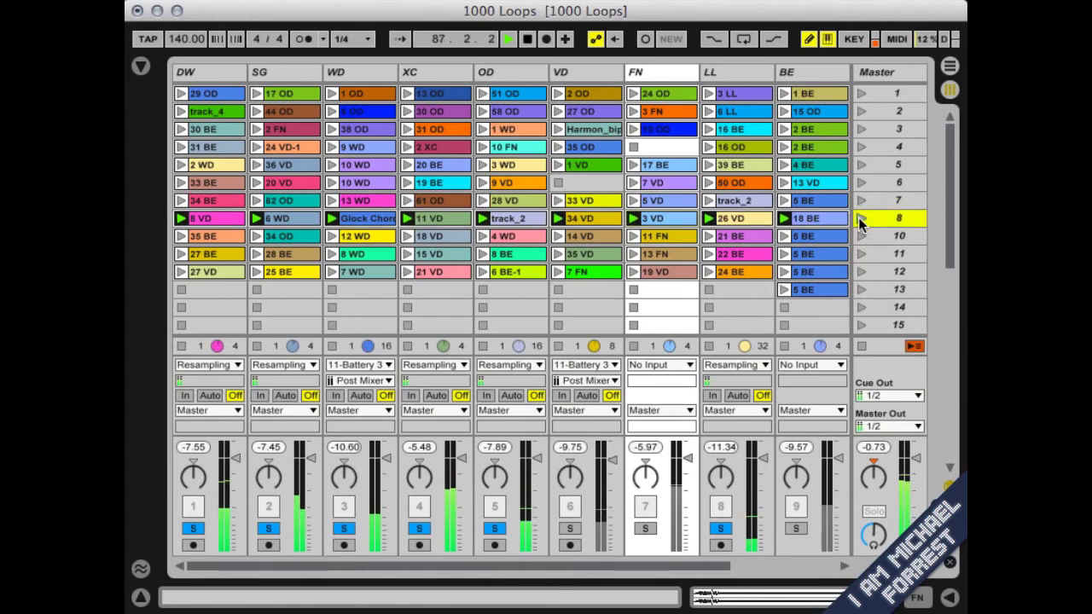
pyautogui.click(721, 507)
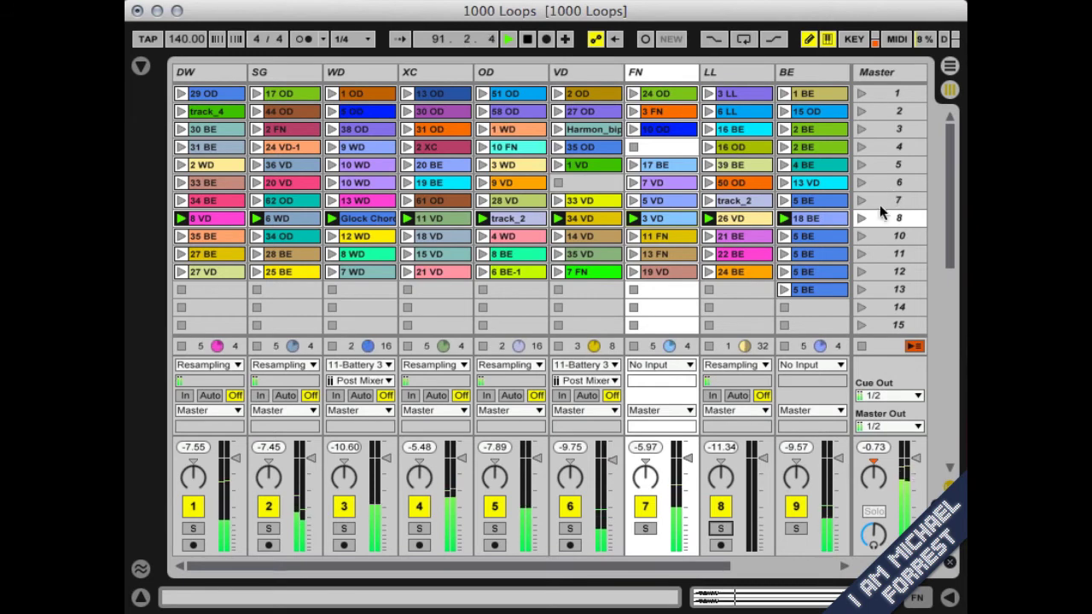
# - Launch scenes 10 and 11 in succession, moving the selection back to scene 10 to relaunch it
pyautogui.click(899, 237)
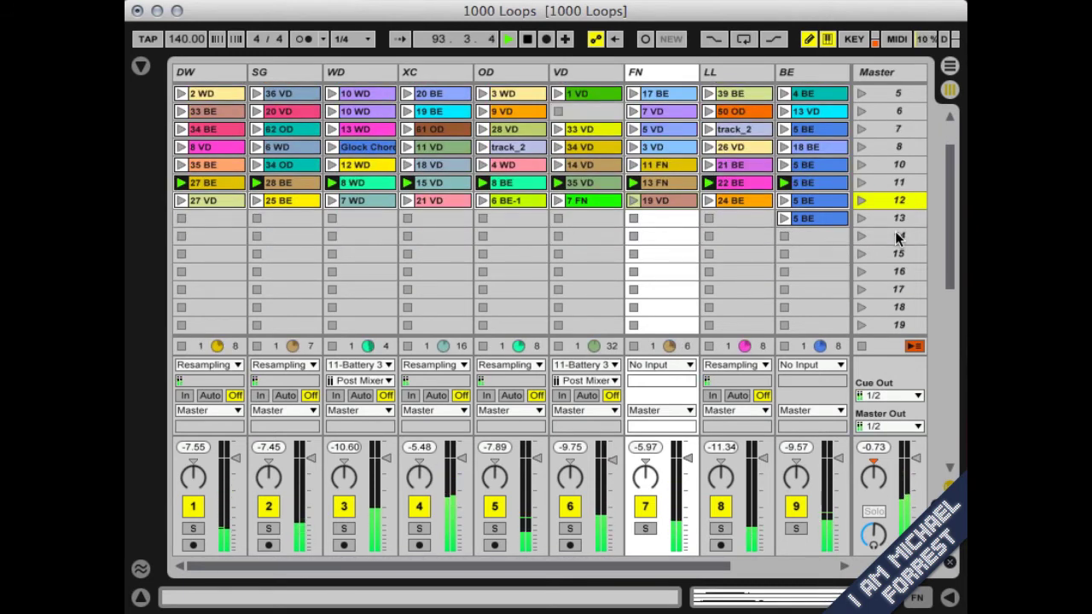
pyautogui.press('Up')
pyautogui.press('Up')
pyautogui.press('Return')
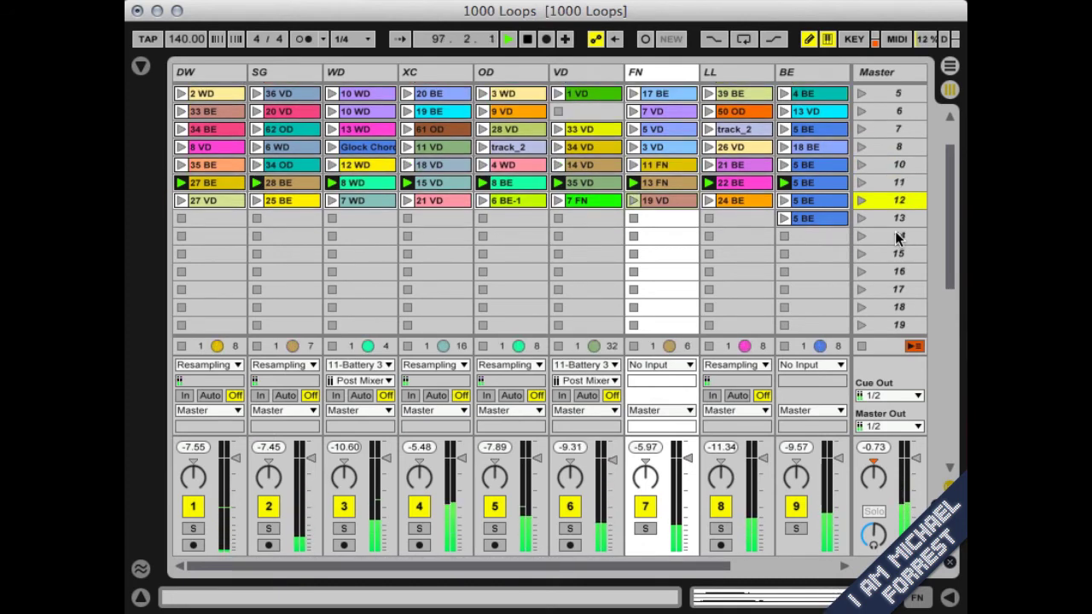
pyautogui.press('Up')
pyautogui.press('Up')
pyautogui.press('Return')
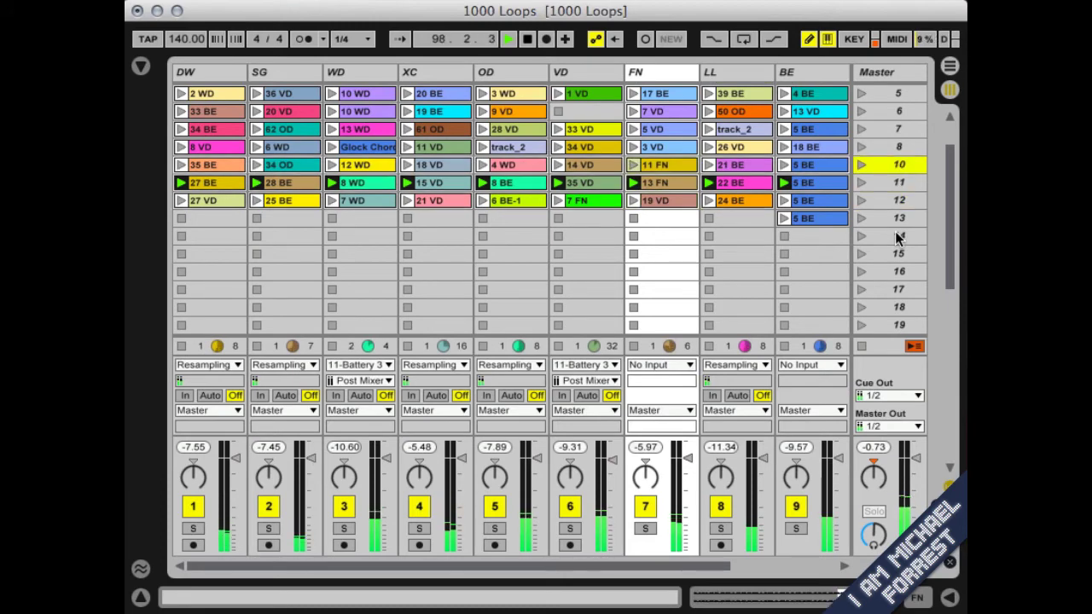
# - Move the scene selection up from scene 10 and launch scene 4
pyautogui.press('Up')
pyautogui.press('Up')
pyautogui.press('Up')
pyautogui.press('Up')
pyautogui.press('Up')
pyautogui.press('Up')
pyautogui.press('Return')
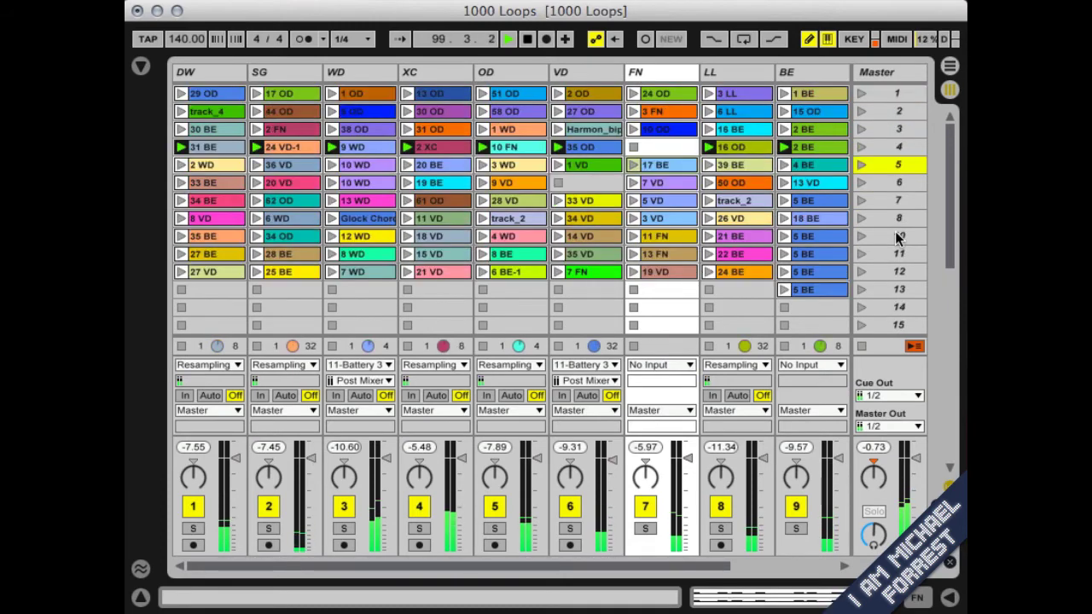
# - Launch scene 8, followed by scene 12
pyautogui.press('Down')
pyautogui.press('Down')
pyautogui.press('Down')
pyautogui.press('Return')
pyautogui.press('Down')
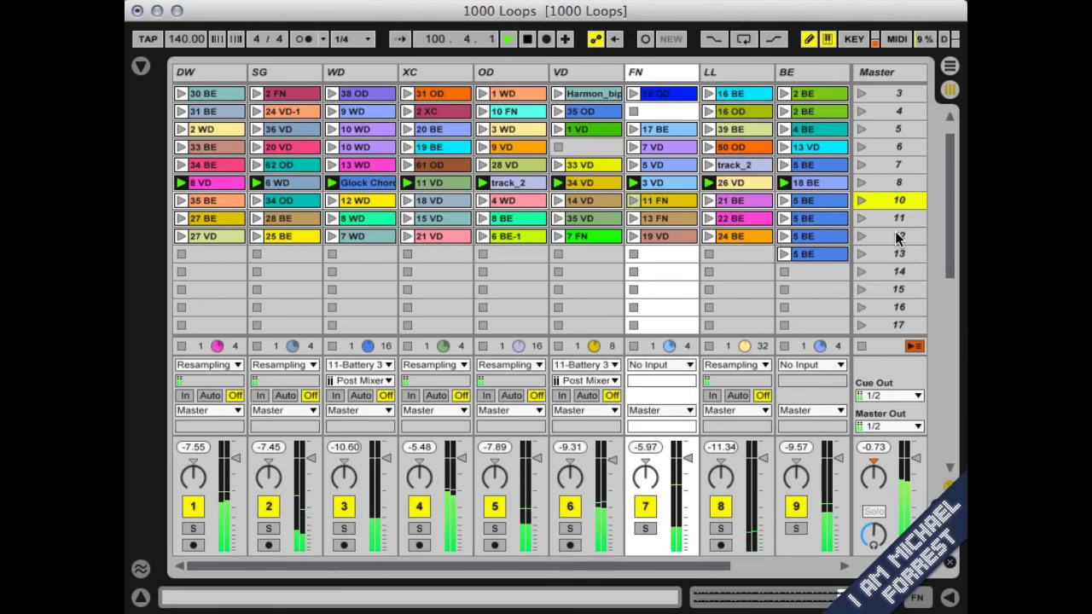
pyautogui.press('Down')
pyautogui.press('Down')
pyautogui.press('Return')
pyautogui.press('Down')
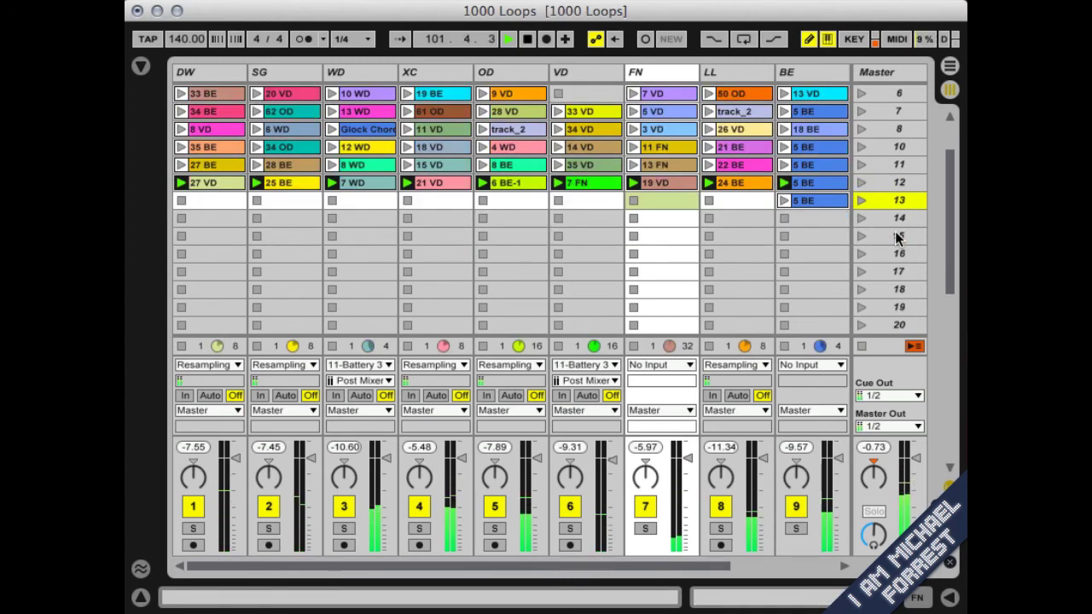
# - Launch scene 11 and stop the clips on the FN, OD, WD, SG, DW and VD tracks one by one
pyautogui.scroll(3, 688, 224)
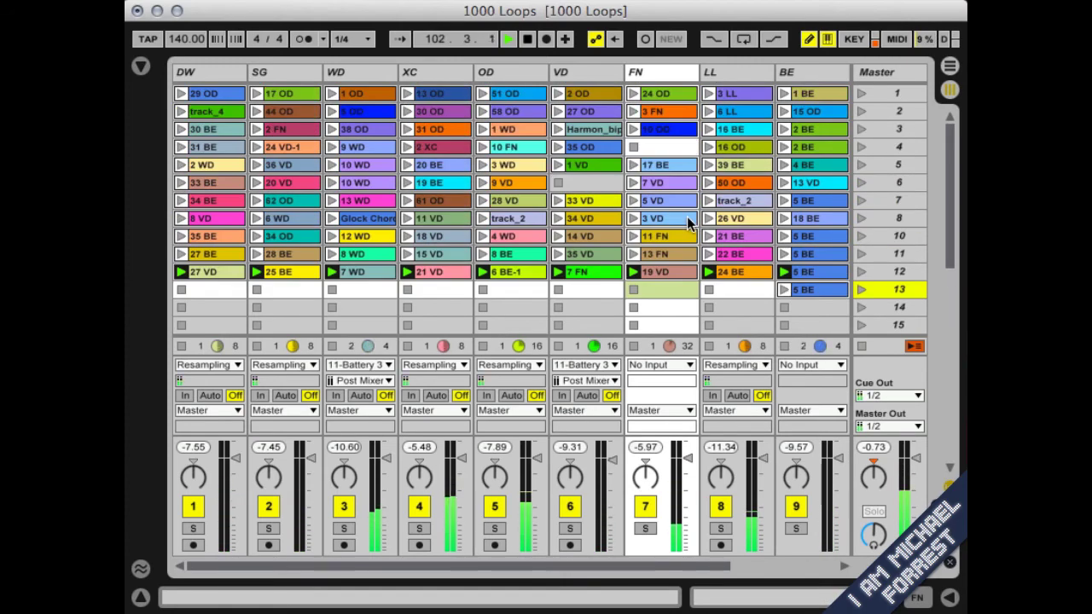
pyautogui.click(862, 255)
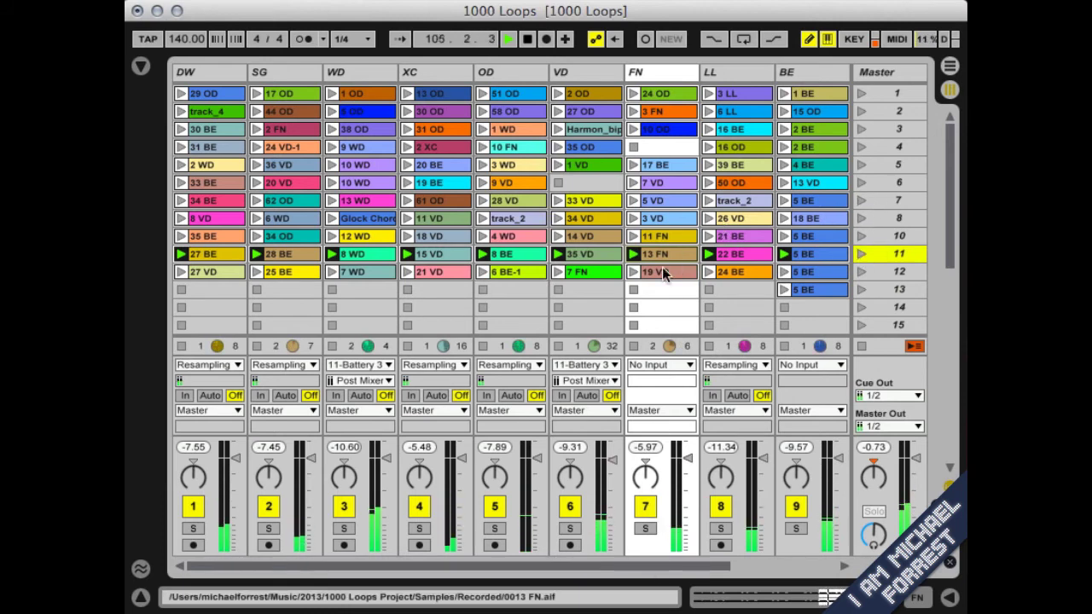
pyautogui.click(633, 345)
pyautogui.click(483, 346)
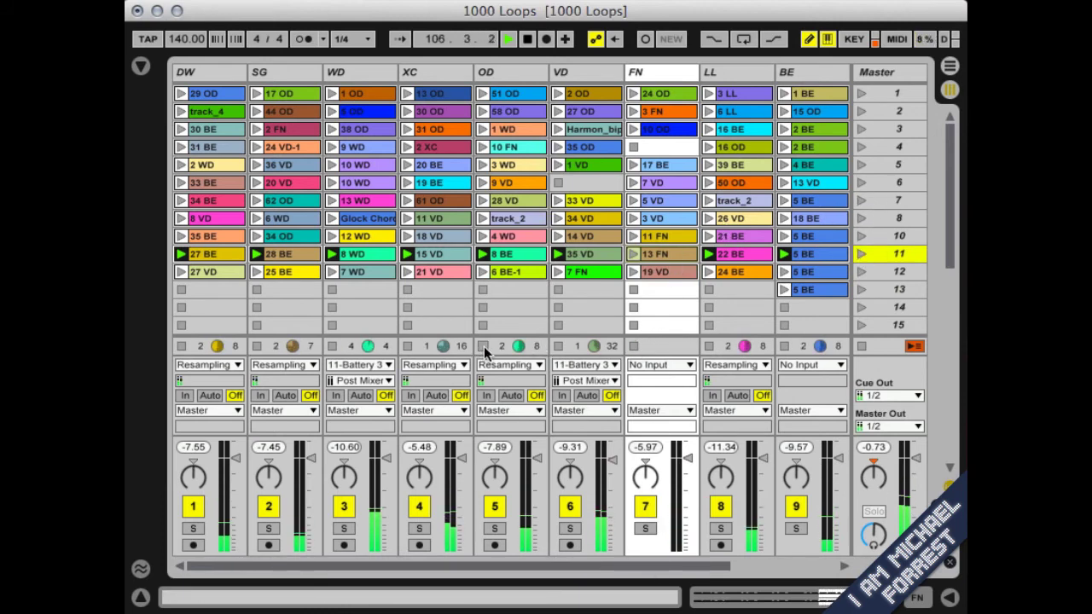
pyautogui.click(333, 346)
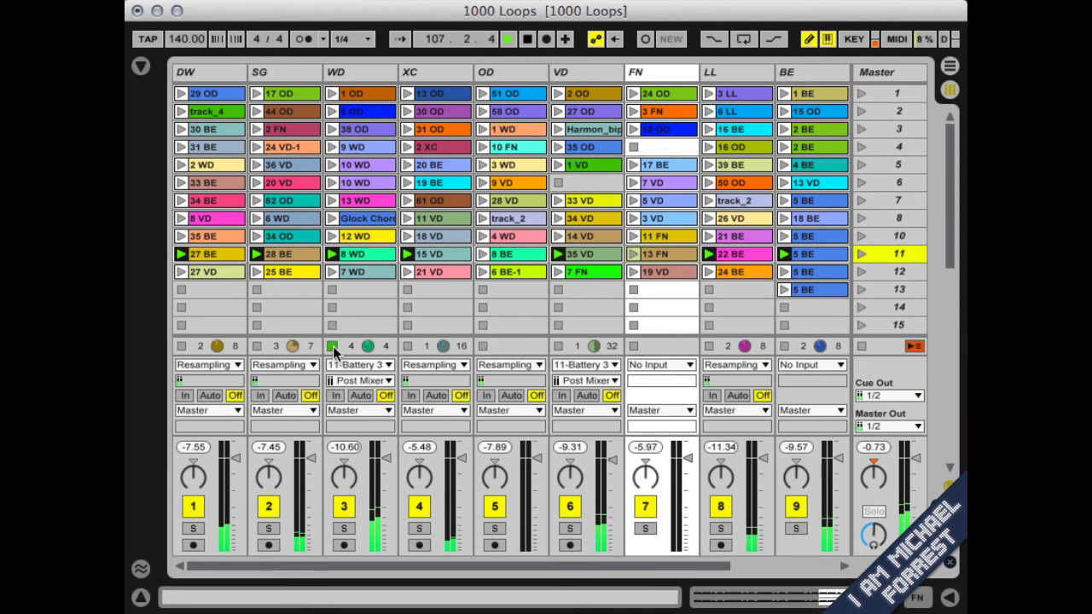
pyautogui.click(256, 346)
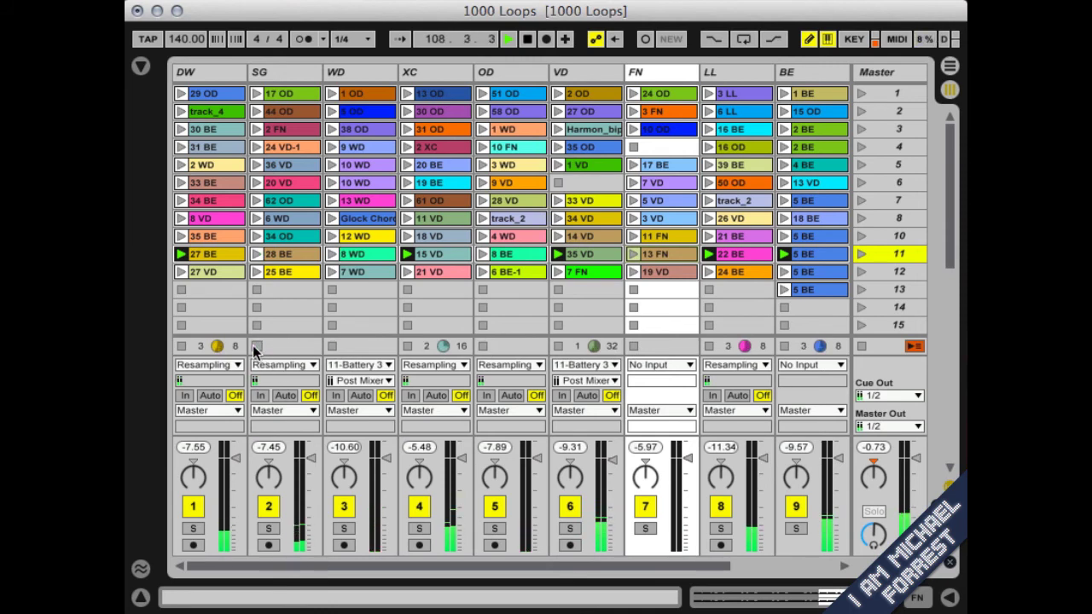
pyautogui.click(181, 346)
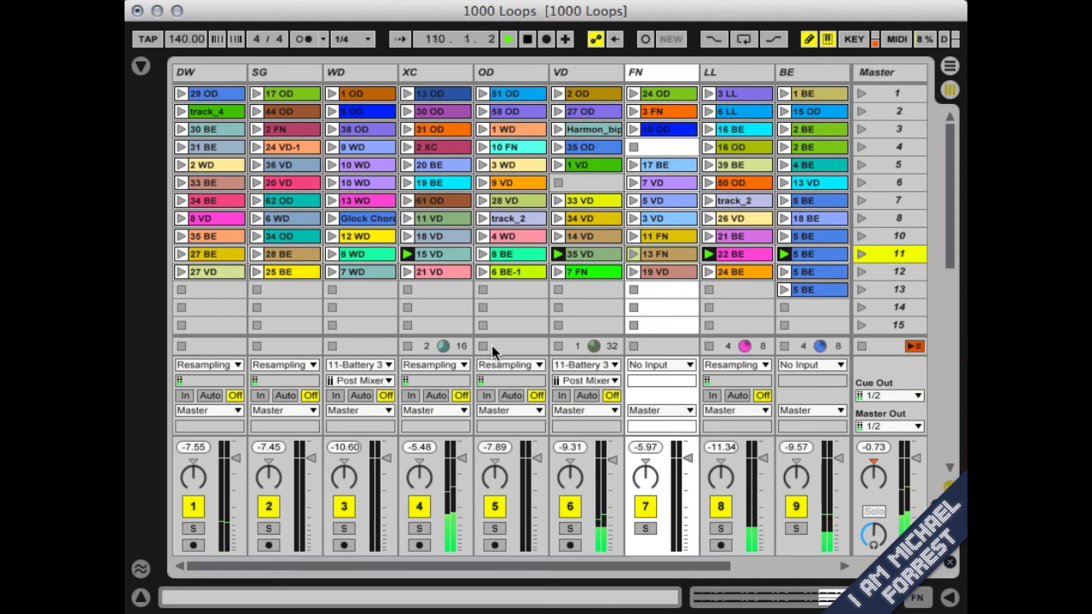
pyautogui.click(558, 346)
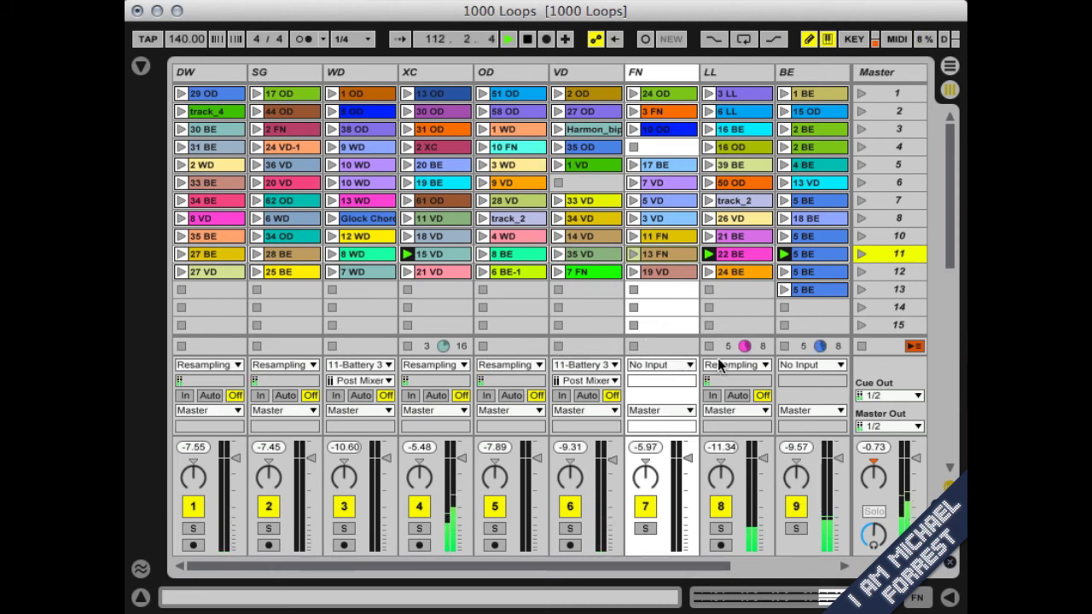
# - Launch clips 5 VD on FN and 28 VD on OD, and switch the BE track through its clips in scenes 4, 10 and 12
pyautogui.click(635, 199)
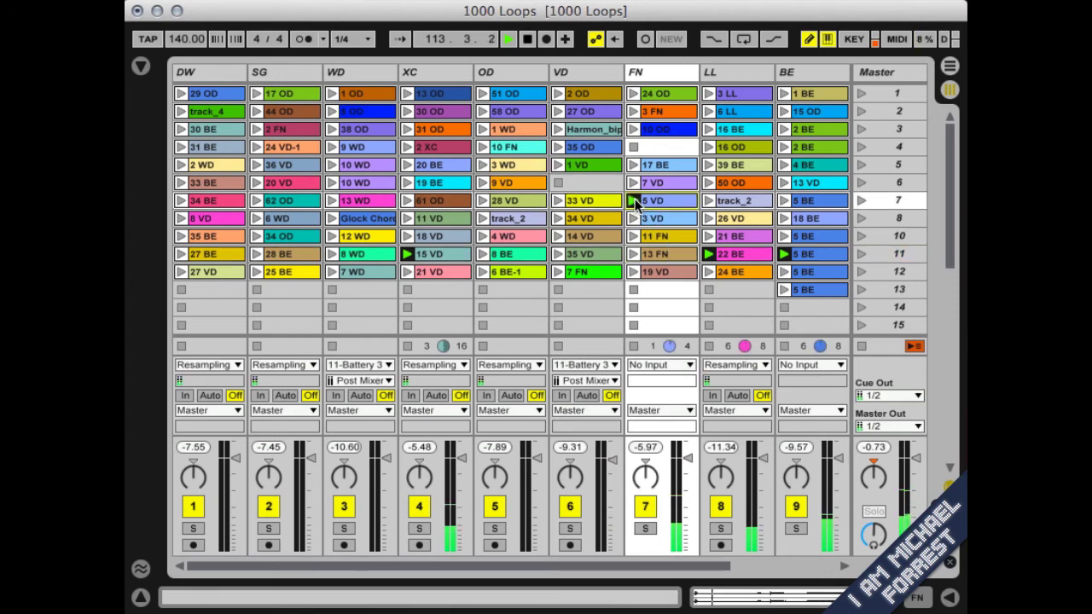
pyautogui.click(610, 255)
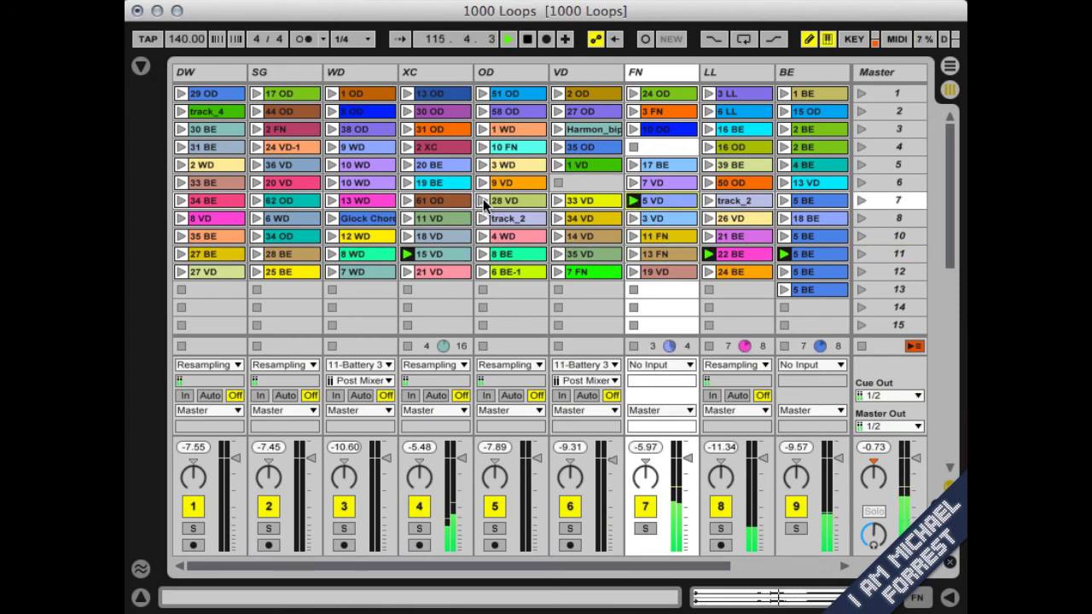
pyautogui.click(783, 147)
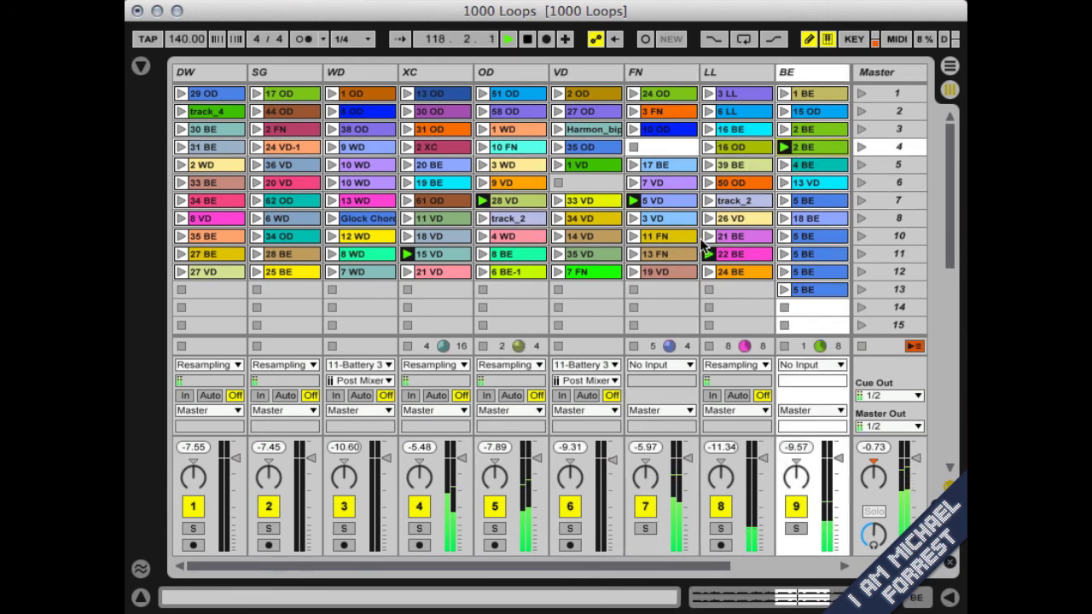
pyautogui.click(785, 238)
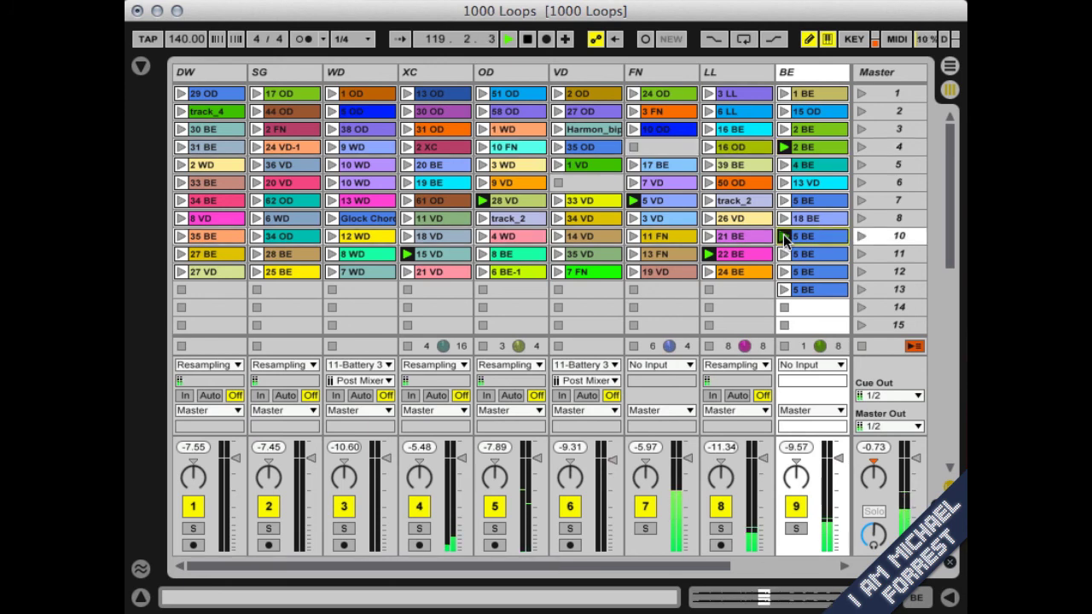
pyautogui.click(784, 270)
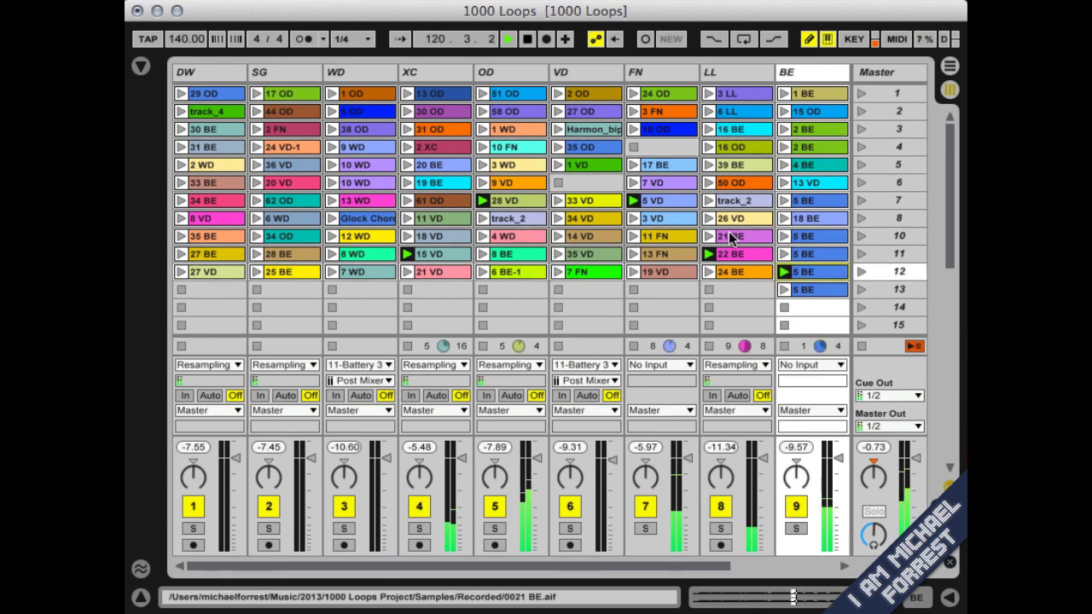
# - Launch scene 12 across all tracks and finish on scene 13
pyautogui.click(863, 275)
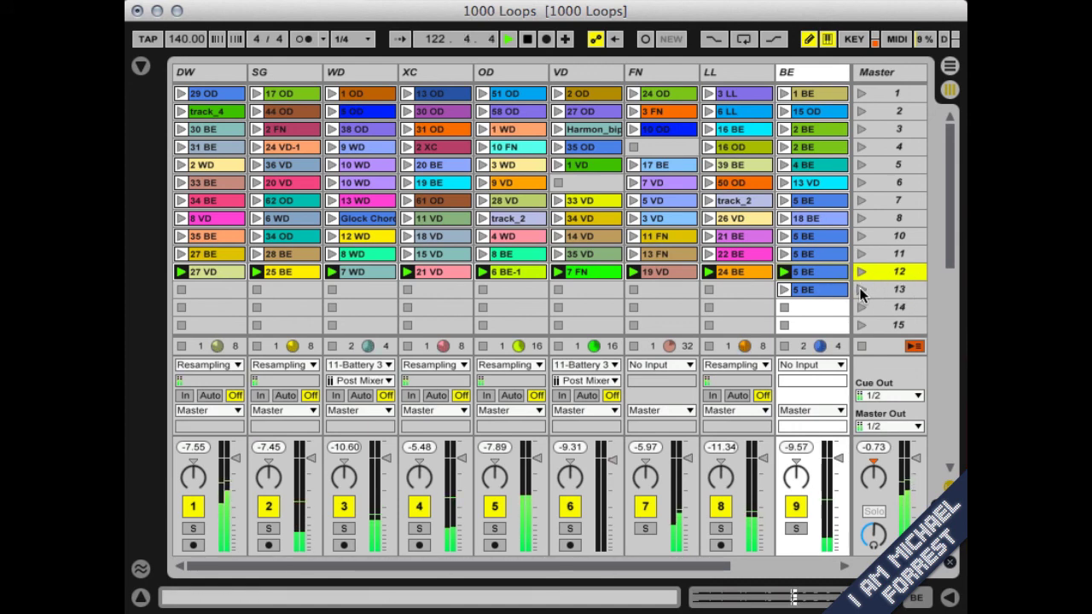
pyautogui.click(860, 290)
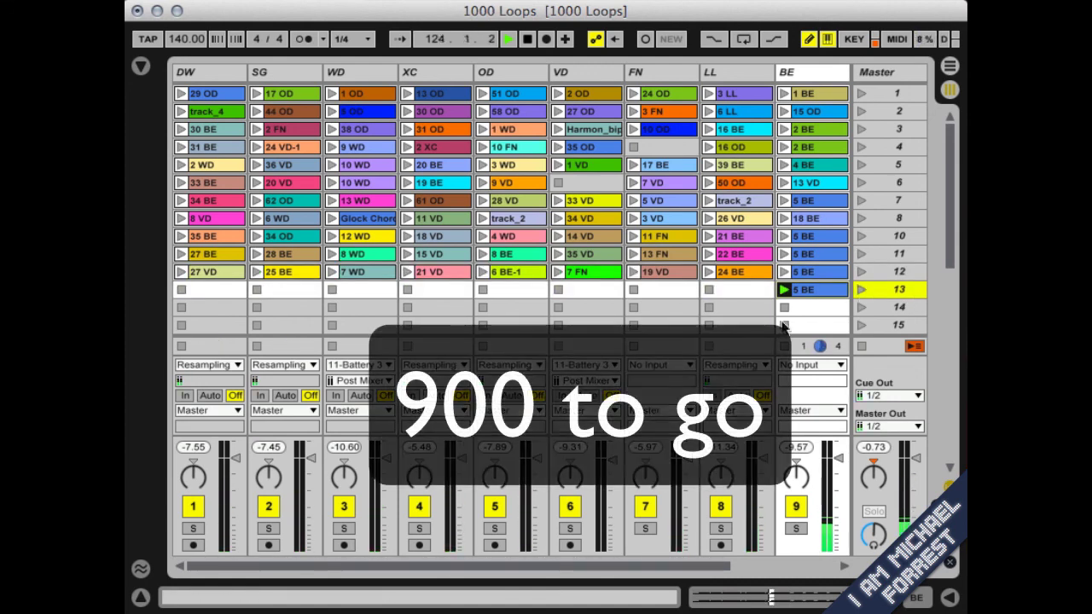